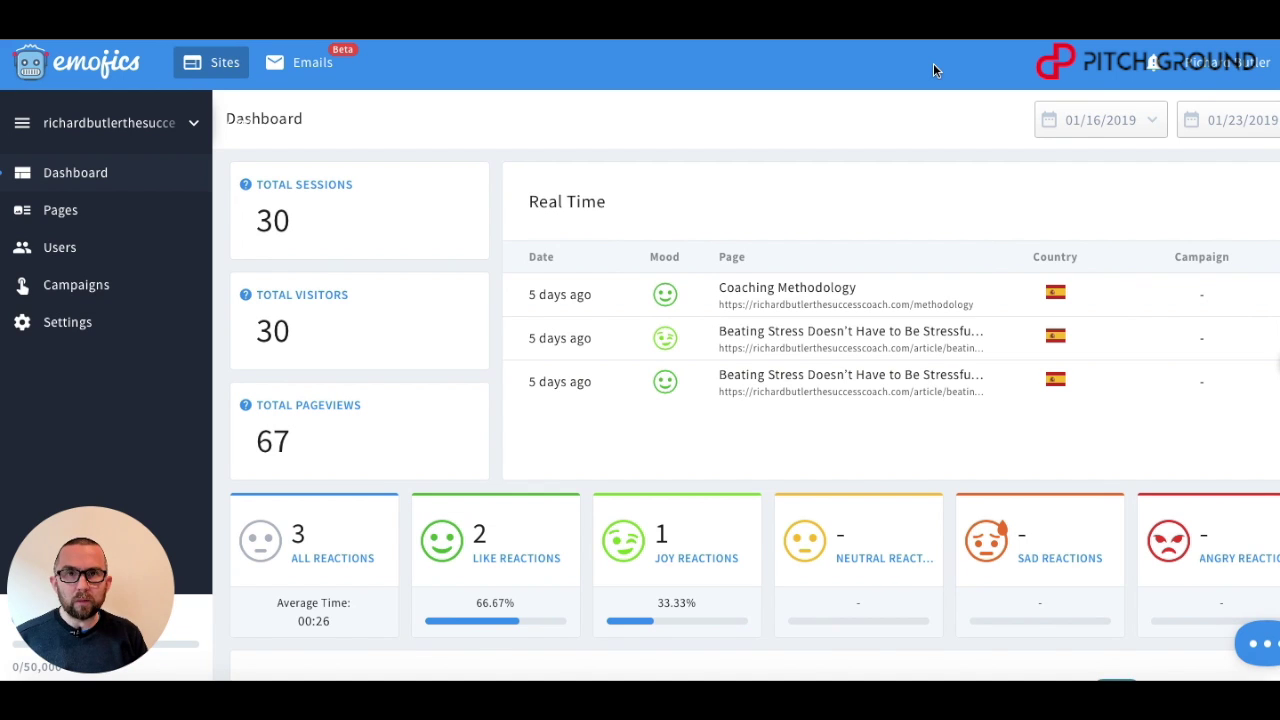
Add reikihq.com as a new site from the account page and close the code snippet dialog
{"action": "left_click", "coordinate": [1230, 62]}
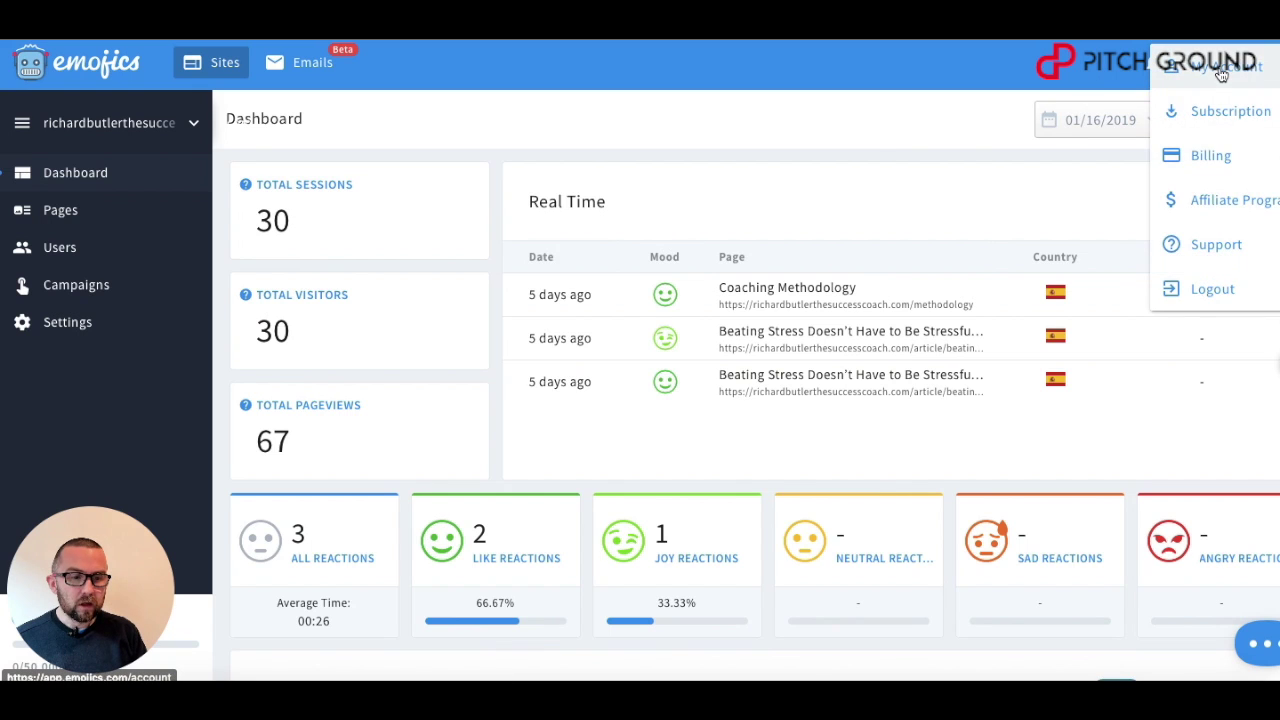
{"action": "left_click", "coordinate": [1220, 124]}
{"action": "scroll", "coordinate": [342, 584], "scroll_direction": "down", "scroll_amount": 3}
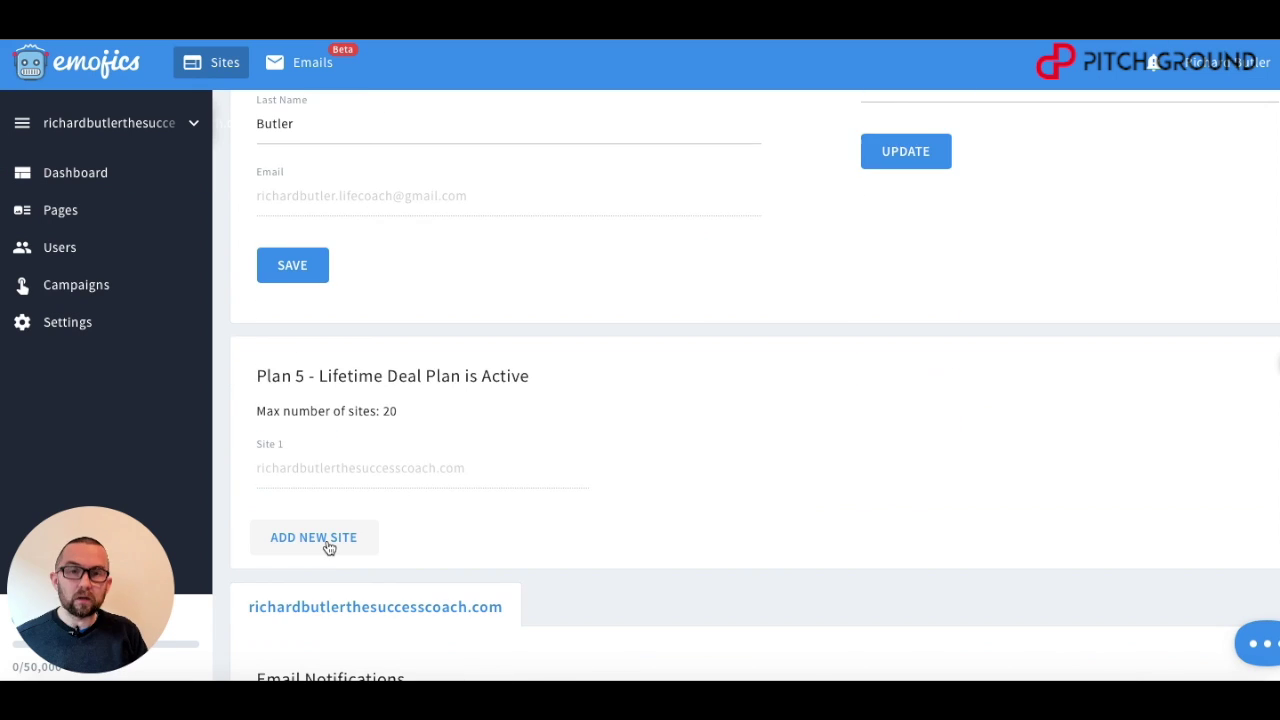
{"action": "left_click", "coordinate": [329, 545]}
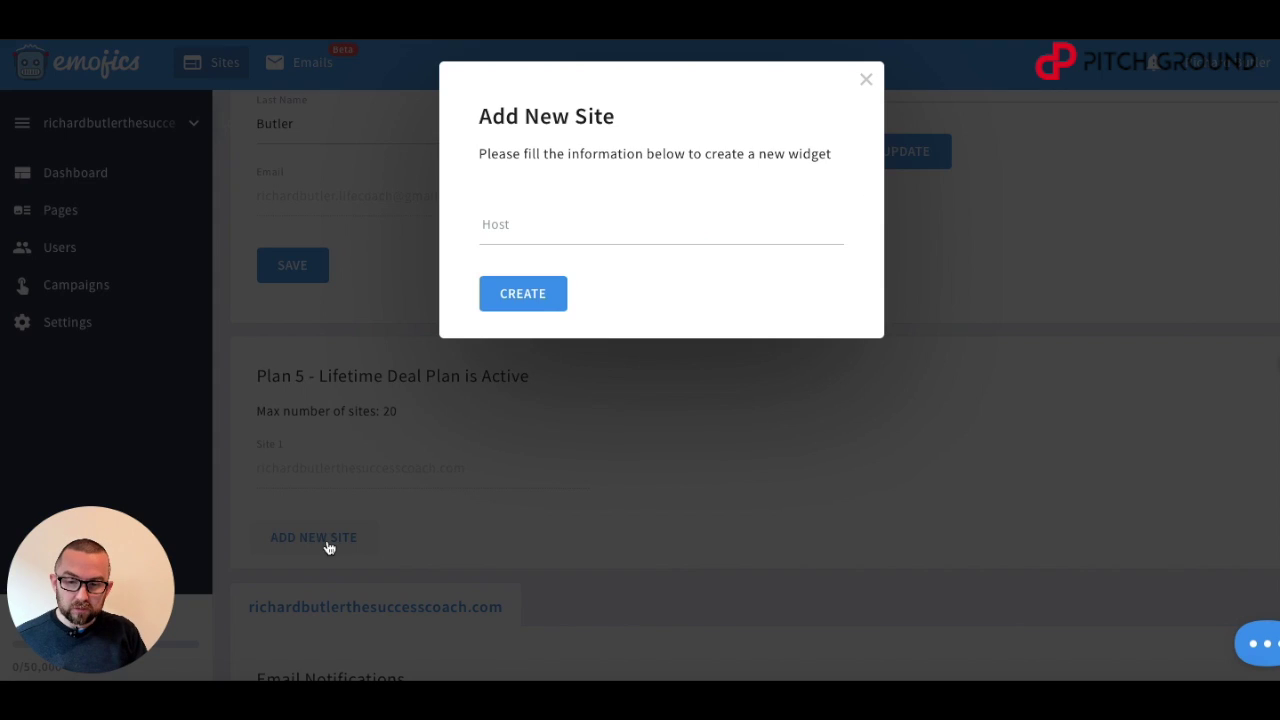
{"action": "left_click", "coordinate": [505, 229]}
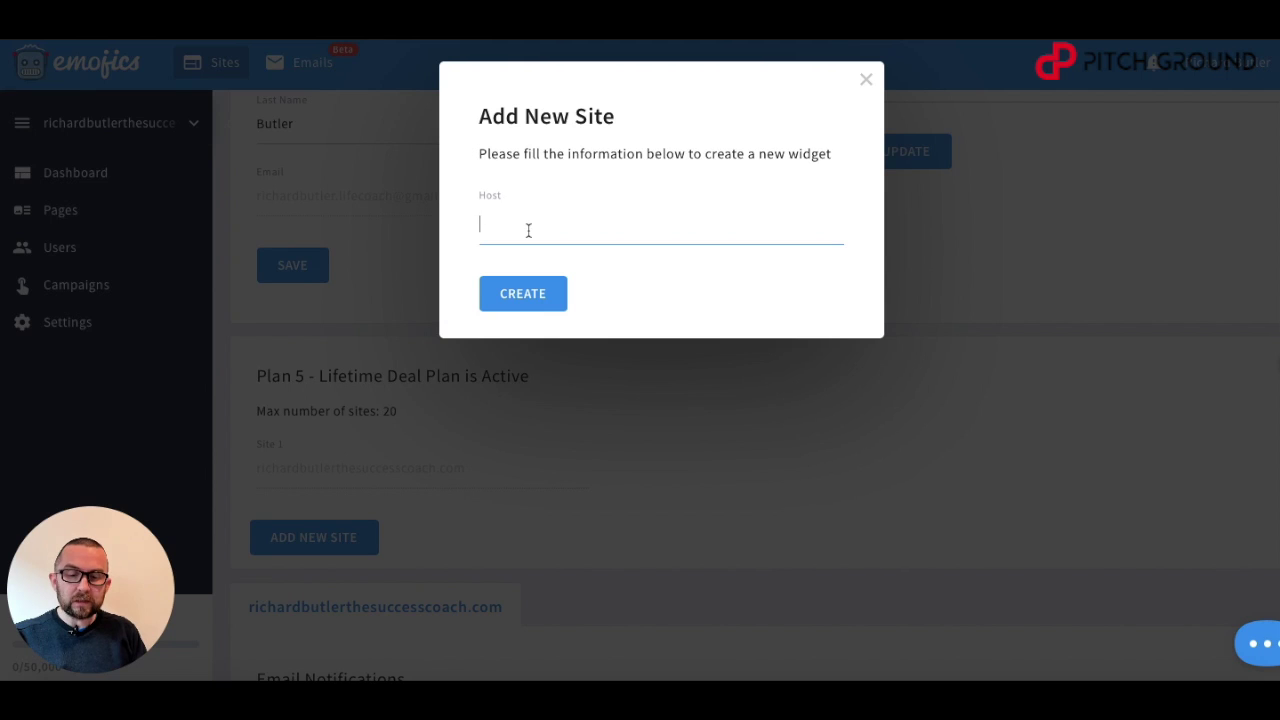
{"action": "type", "text": "reikihq.com"}
{"action": "left_click", "coordinate": [557, 299]}
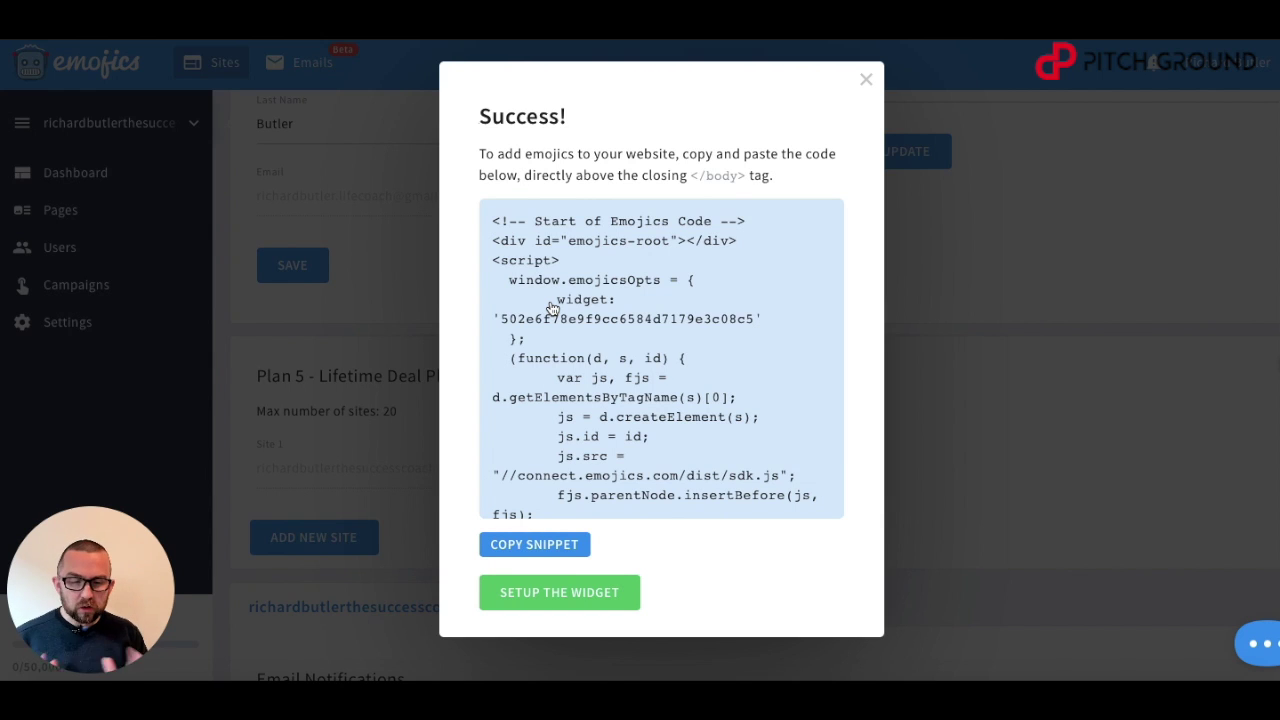
{"action": "left_click", "coordinate": [867, 82]}
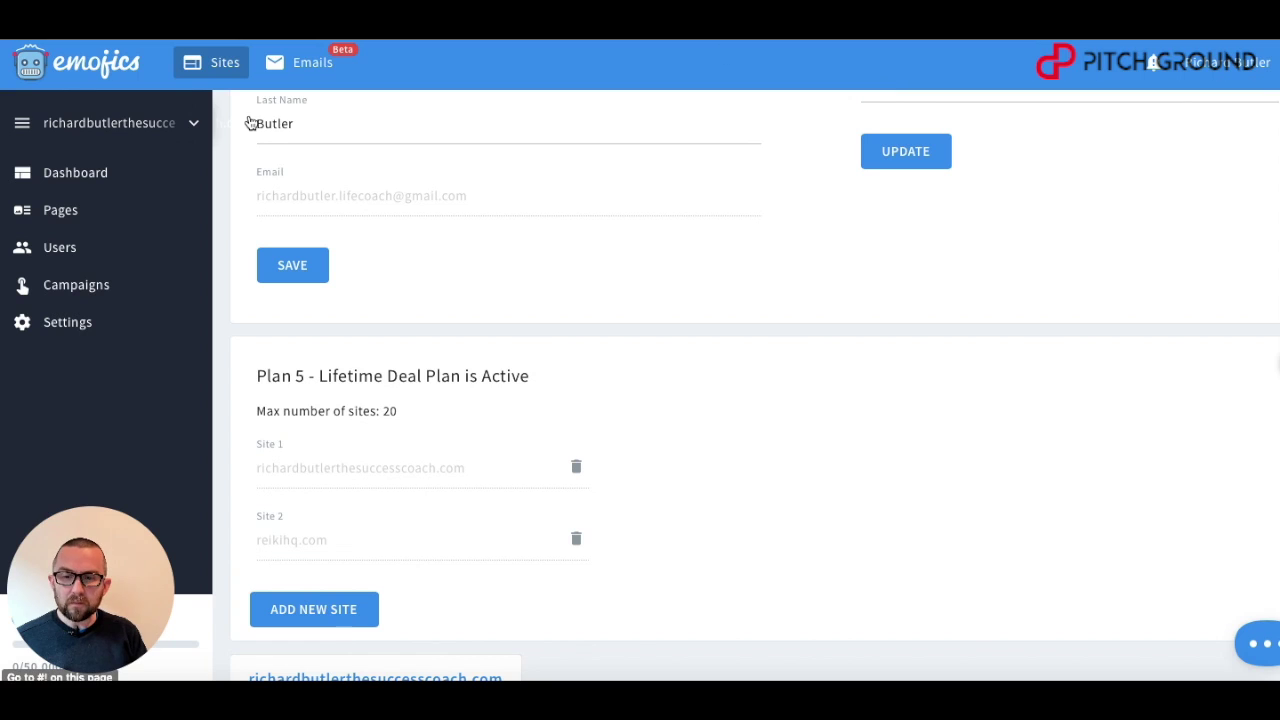
Switch to the reikihq.com site and review its floating widget code and the Shopify and Zapier integration instructions
{"action": "left_click", "coordinate": [193, 125]}
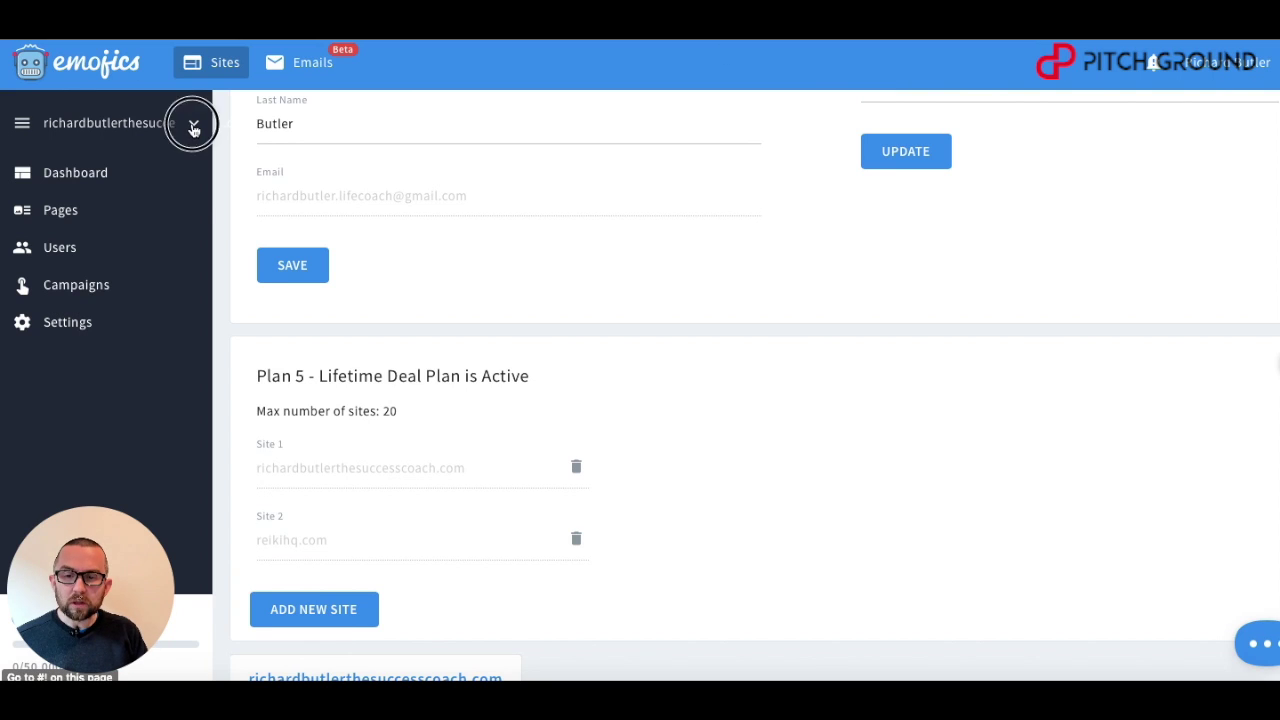
{"action": "left_click", "coordinate": [77, 160]}
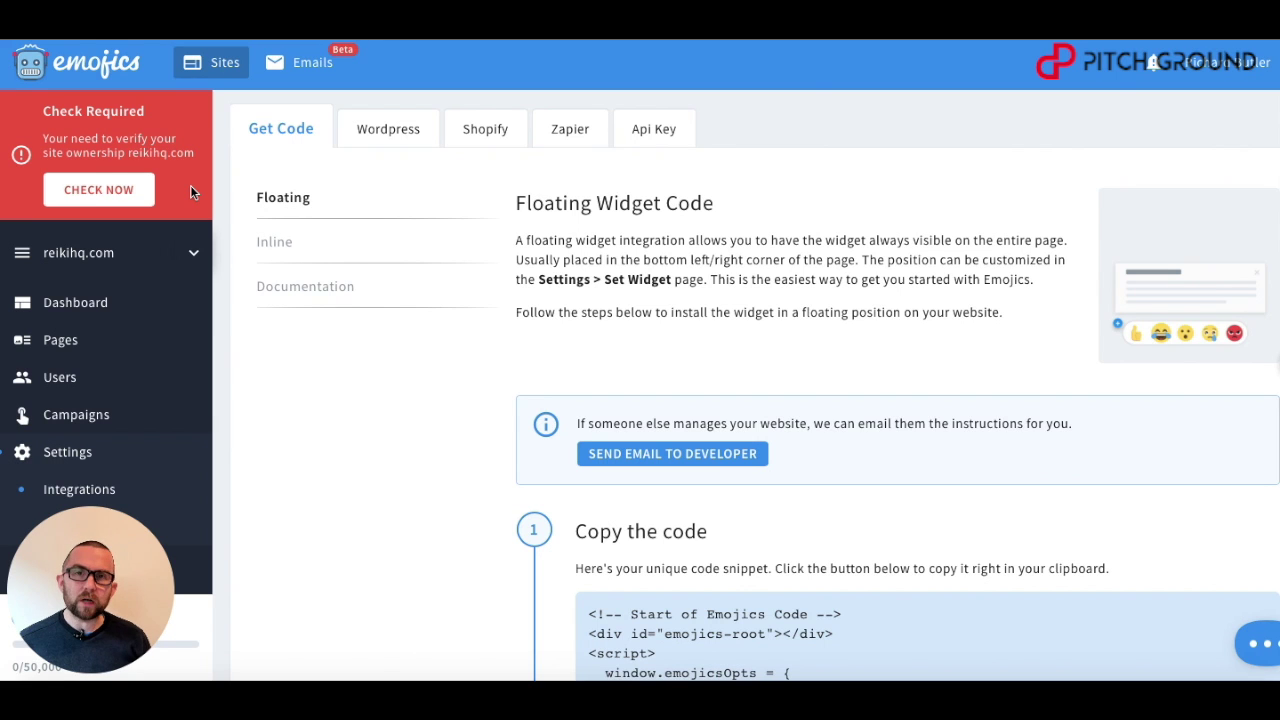
{"action": "scroll", "coordinate": [760, 515], "scroll_direction": "down", "scroll_amount": 5}
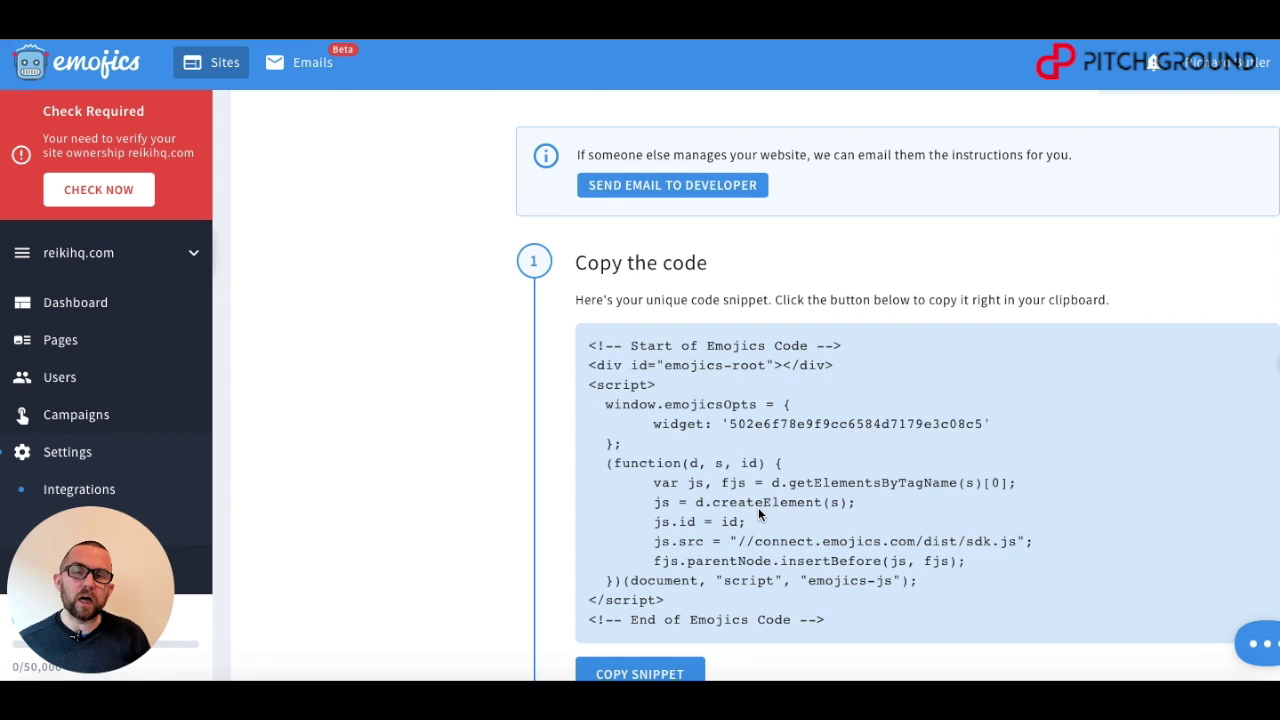
{"action": "scroll", "coordinate": [758, 507], "scroll_direction": "up", "scroll_amount": 5}
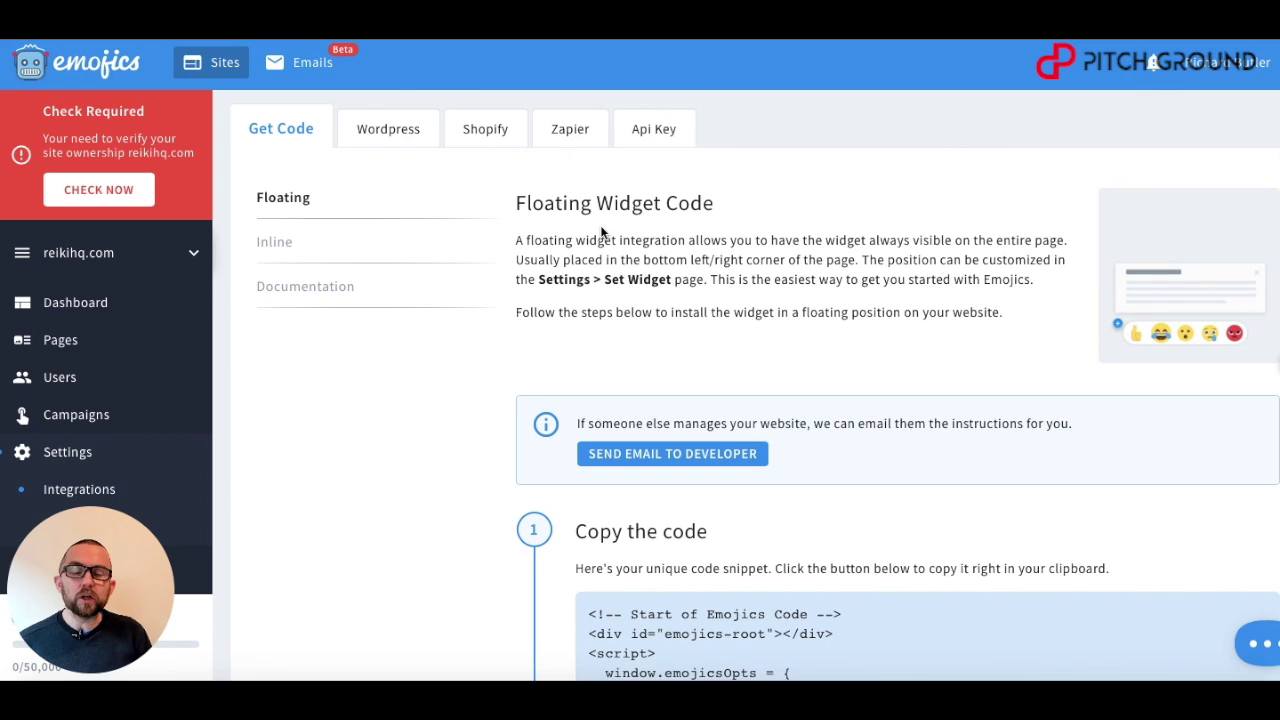
{"action": "left_click", "coordinate": [479, 136]}
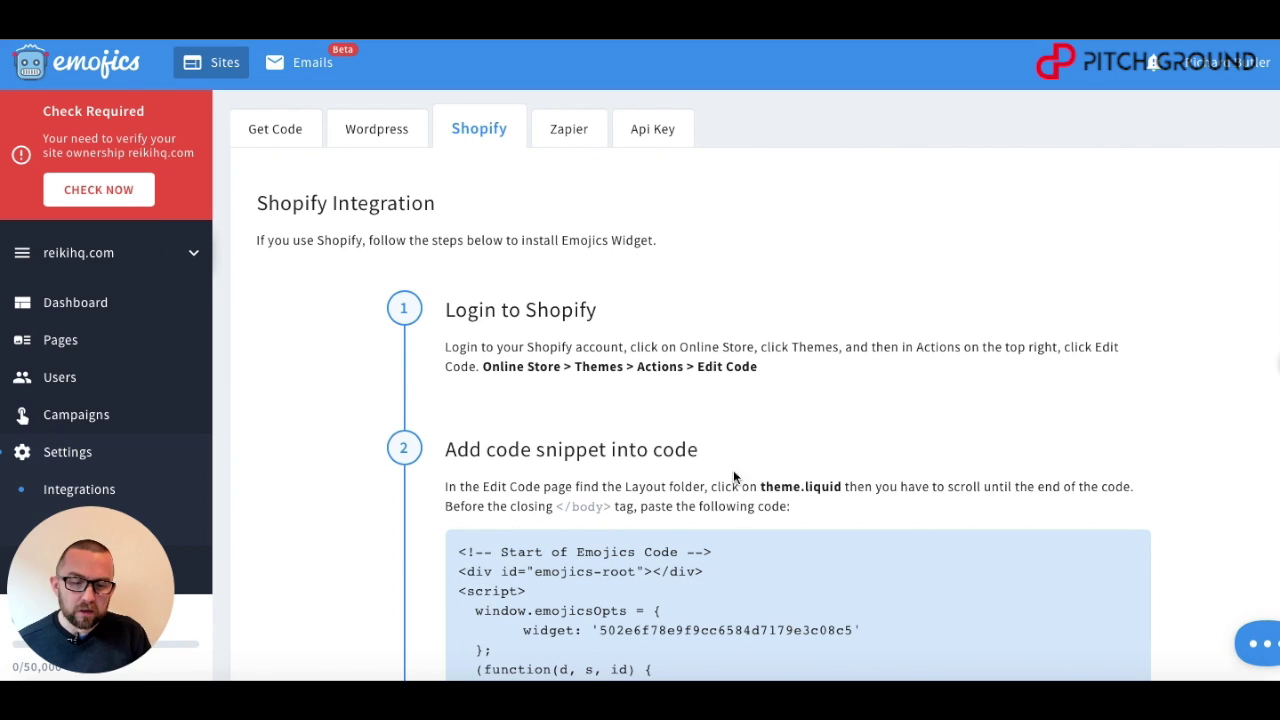
{"action": "left_click", "coordinate": [560, 133]}
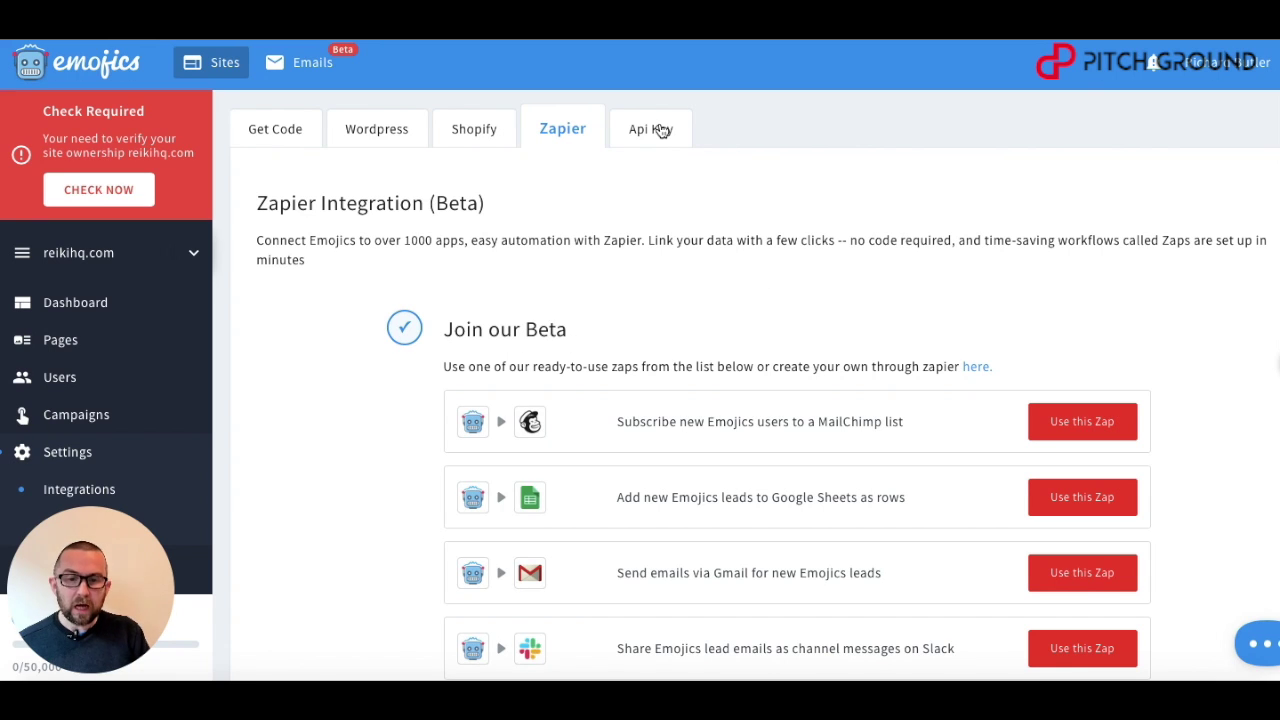
Download the Emojics WordPress plugin from its WordPress.org page, reached through the site's WordPress integration instructions
{"action": "left_click", "coordinate": [364, 137]}
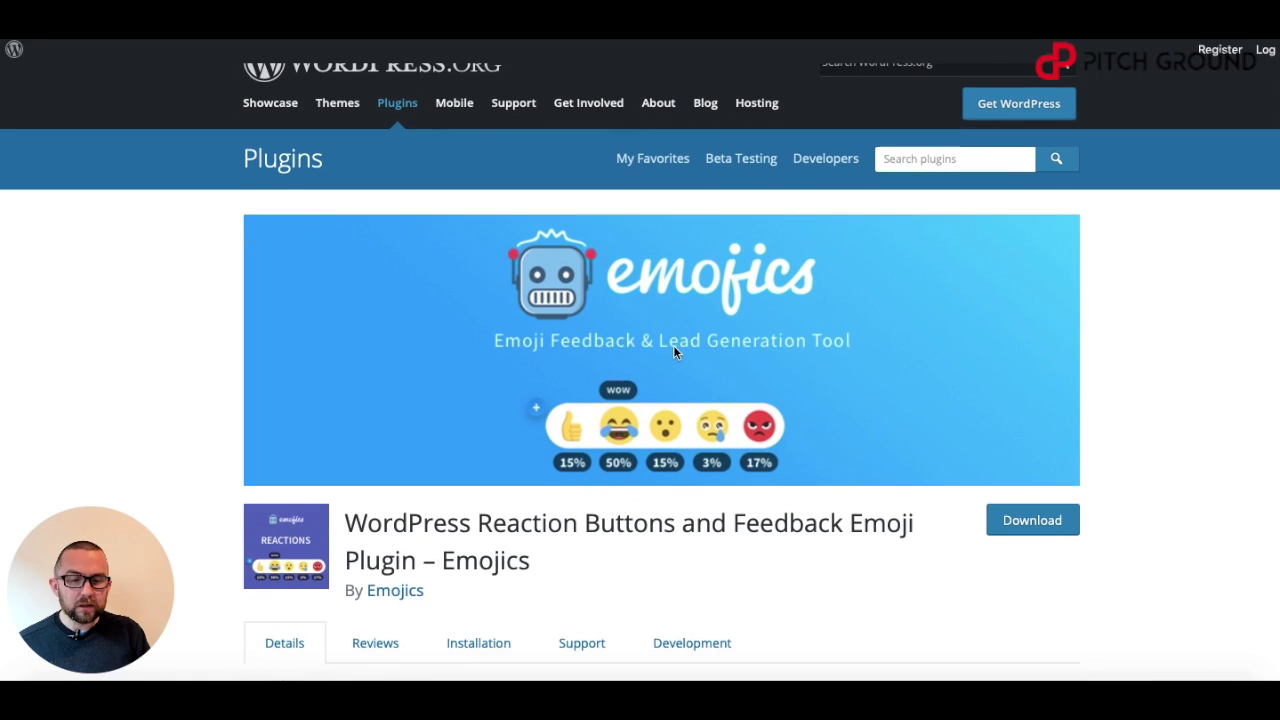
{"action": "scroll", "coordinate": [747, 255], "scroll_direction": "down", "scroll_amount": 2}
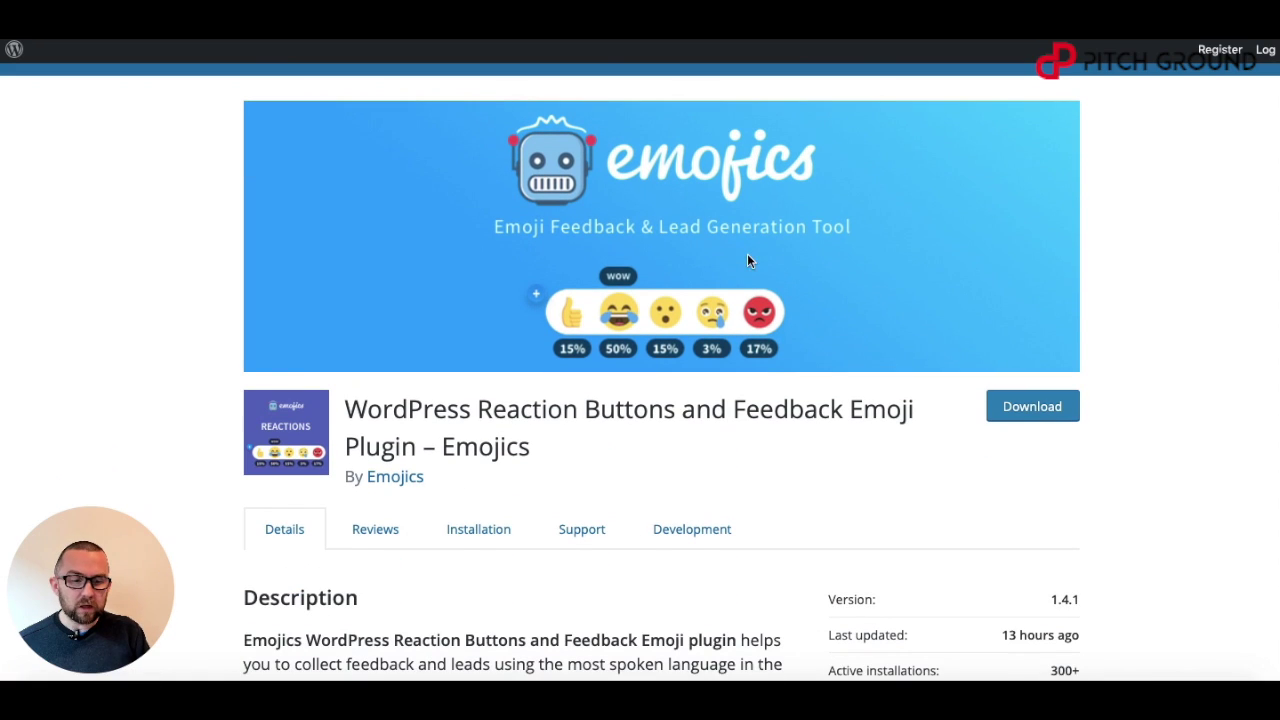
{"action": "left_click", "coordinate": [1027, 405]}
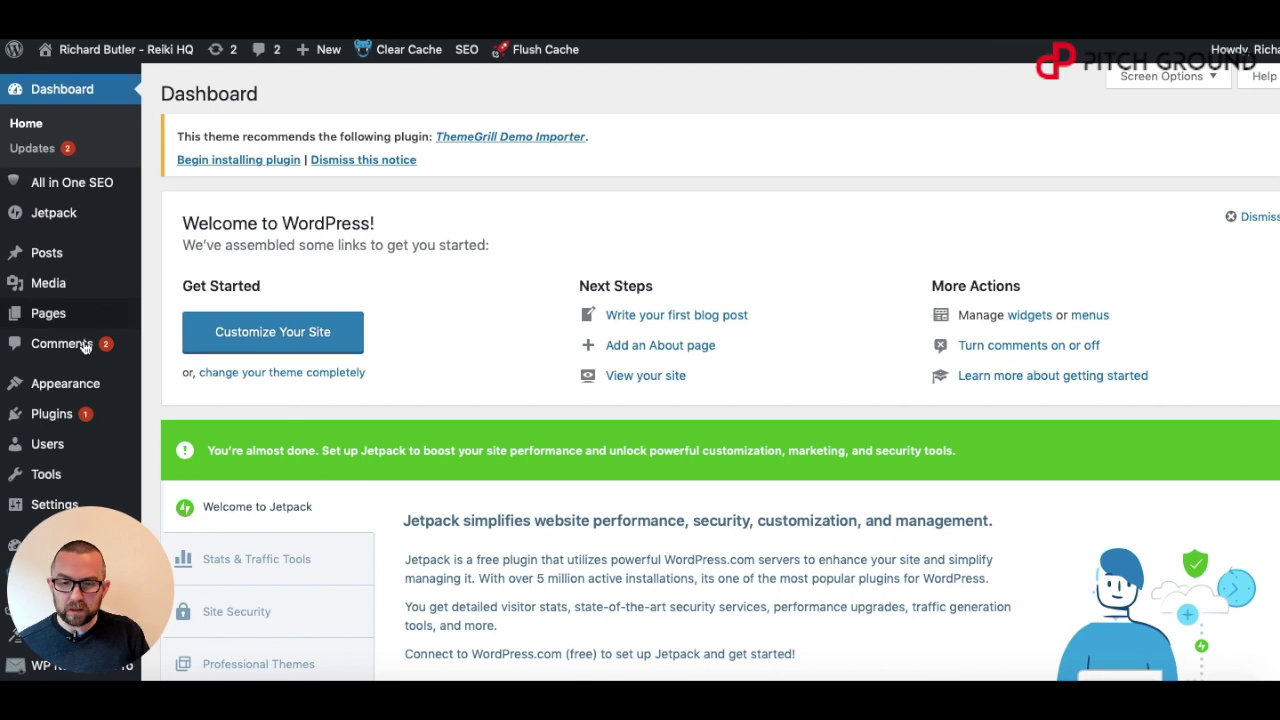
In the reikihq.com WordPress admin, install the plugin from the downloaded file emojics-wp.1.4.1.zip and activate it
{"action": "mouse_move", "coordinate": [57, 420]}
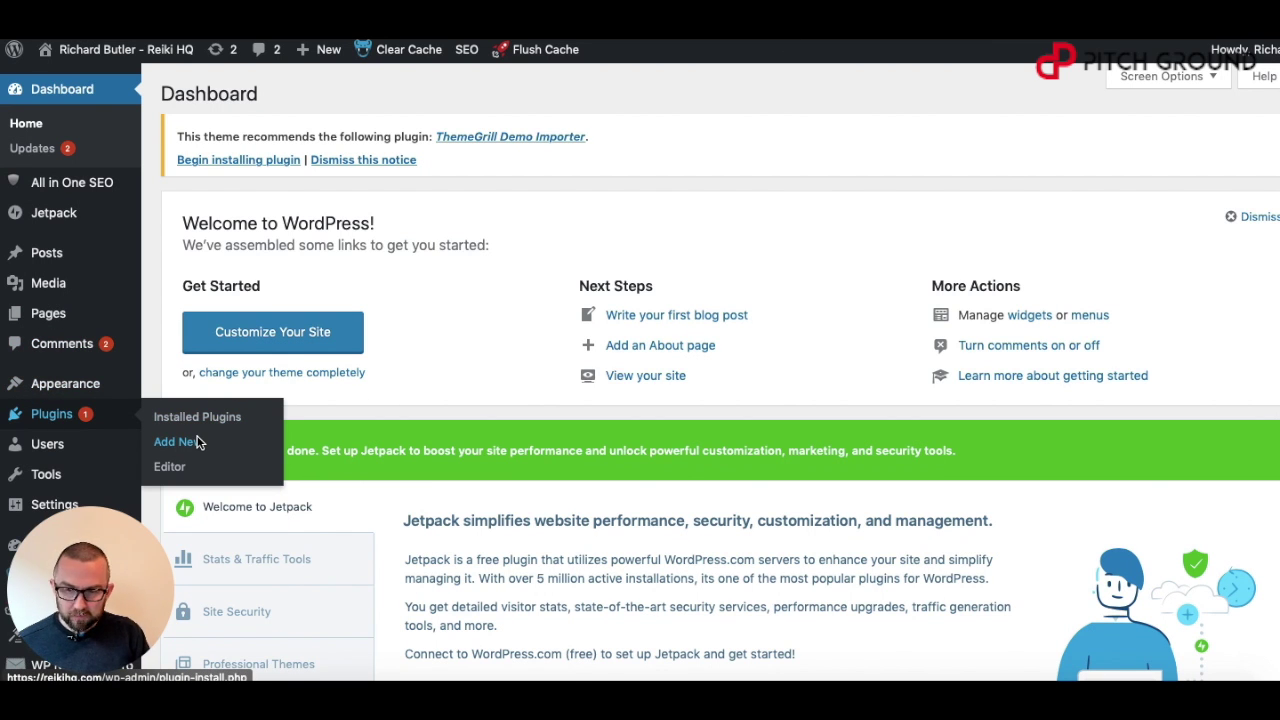
{"action": "left_click", "coordinate": [197, 442]}
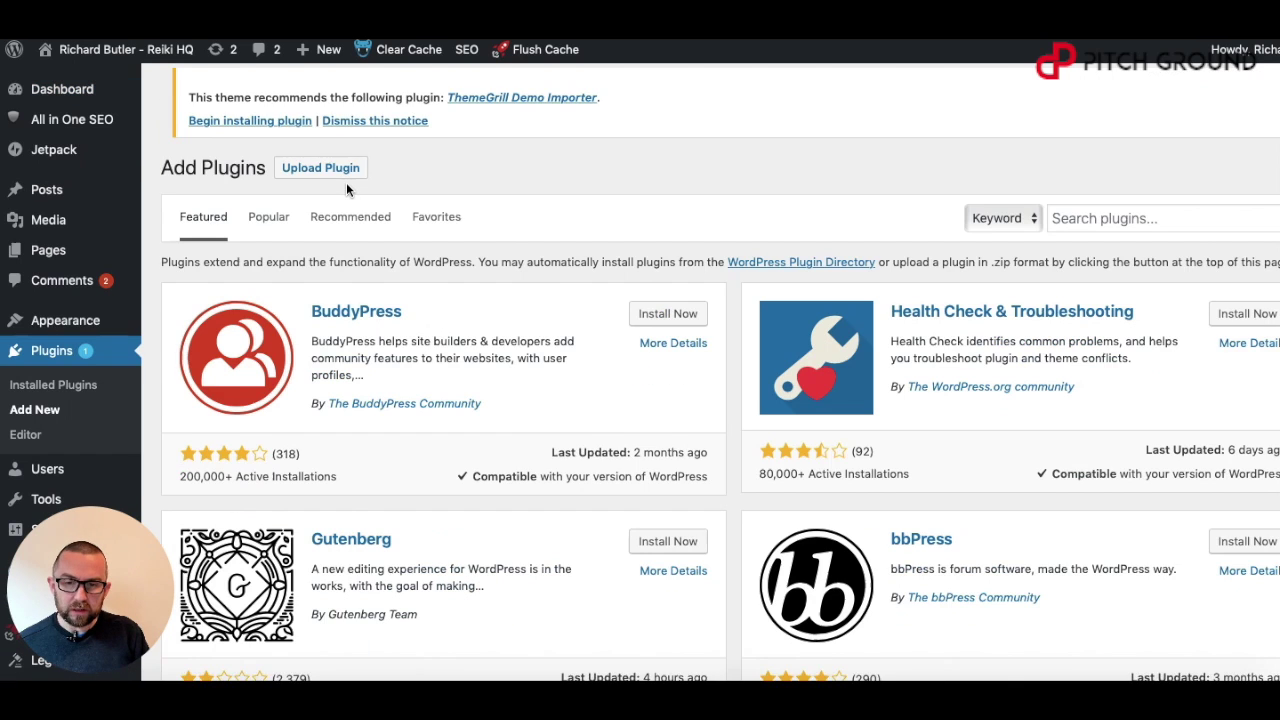
{"action": "left_click", "coordinate": [334, 97]}
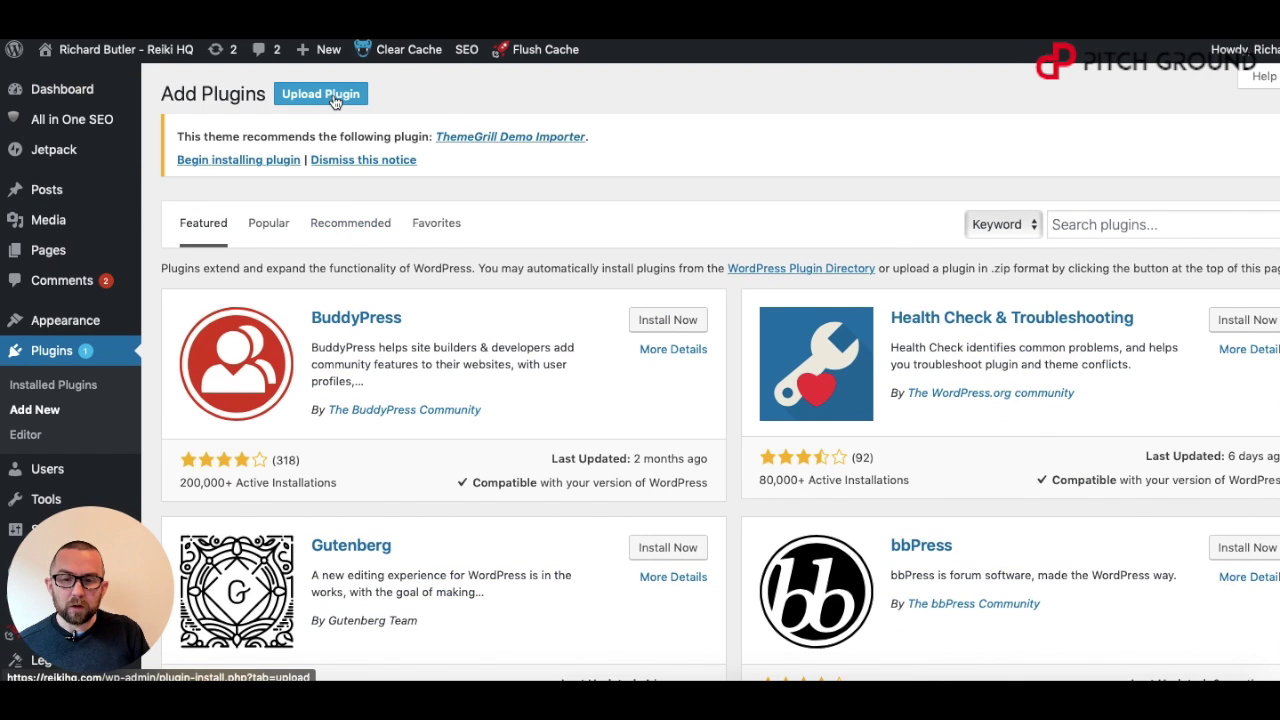
{"action": "left_click", "coordinate": [603, 332]}
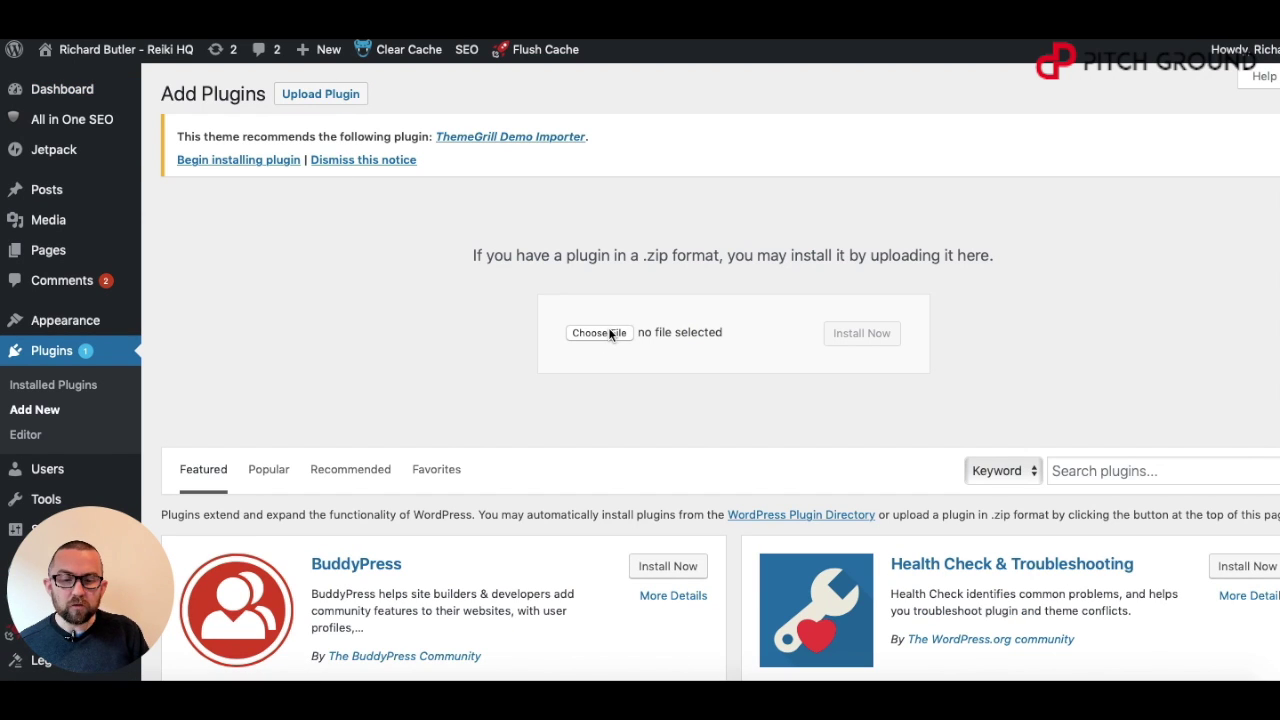
{"action": "left_click", "coordinate": [300, 108]}
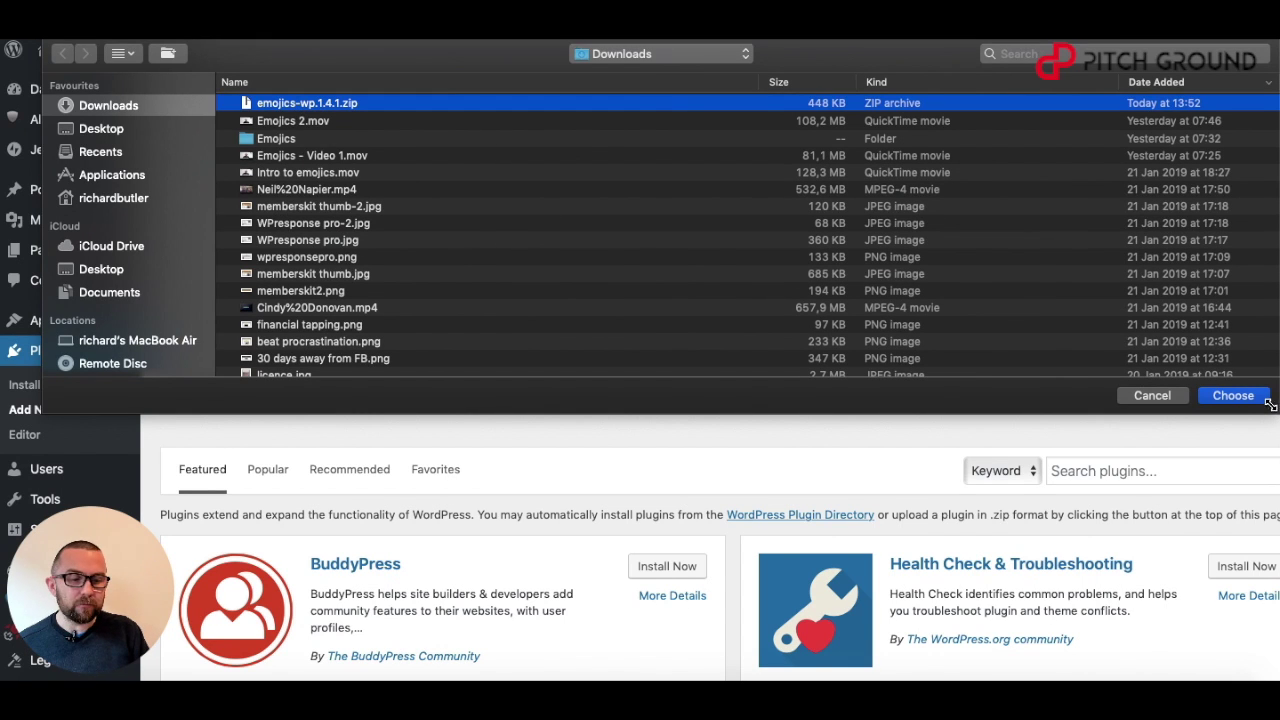
{"action": "left_click", "coordinate": [1238, 400]}
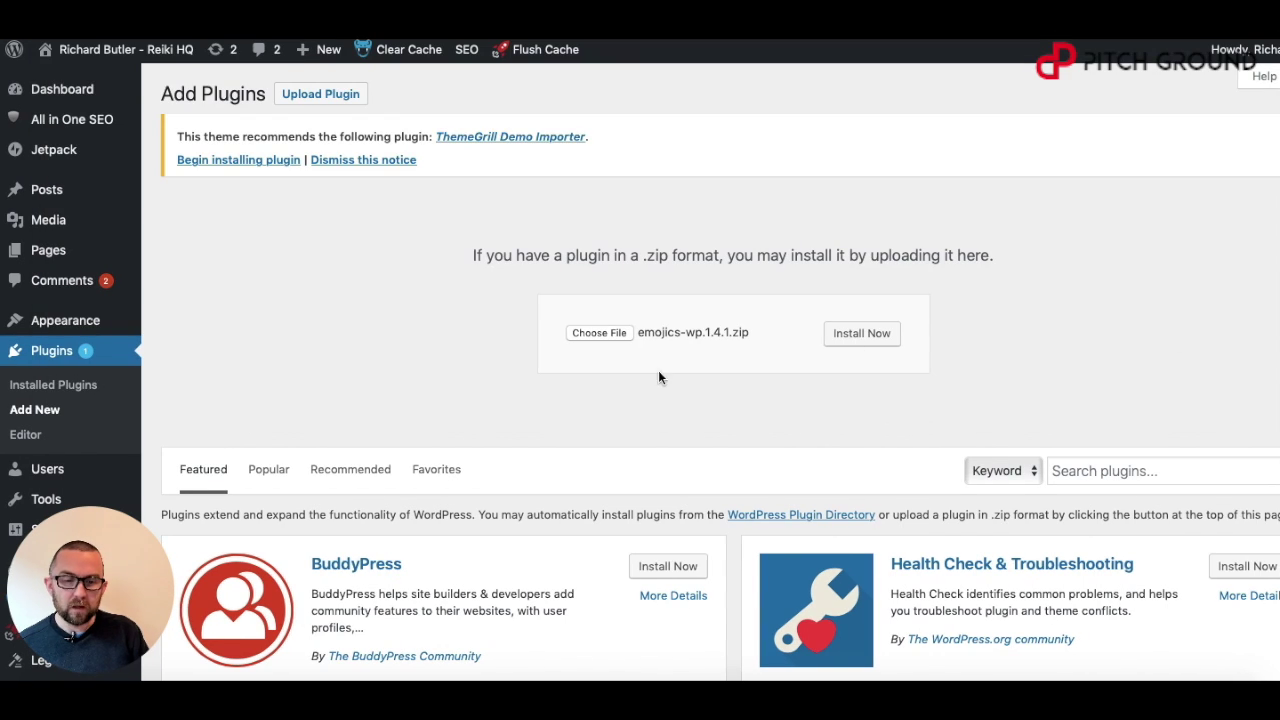
{"action": "left_click", "coordinate": [866, 336]}
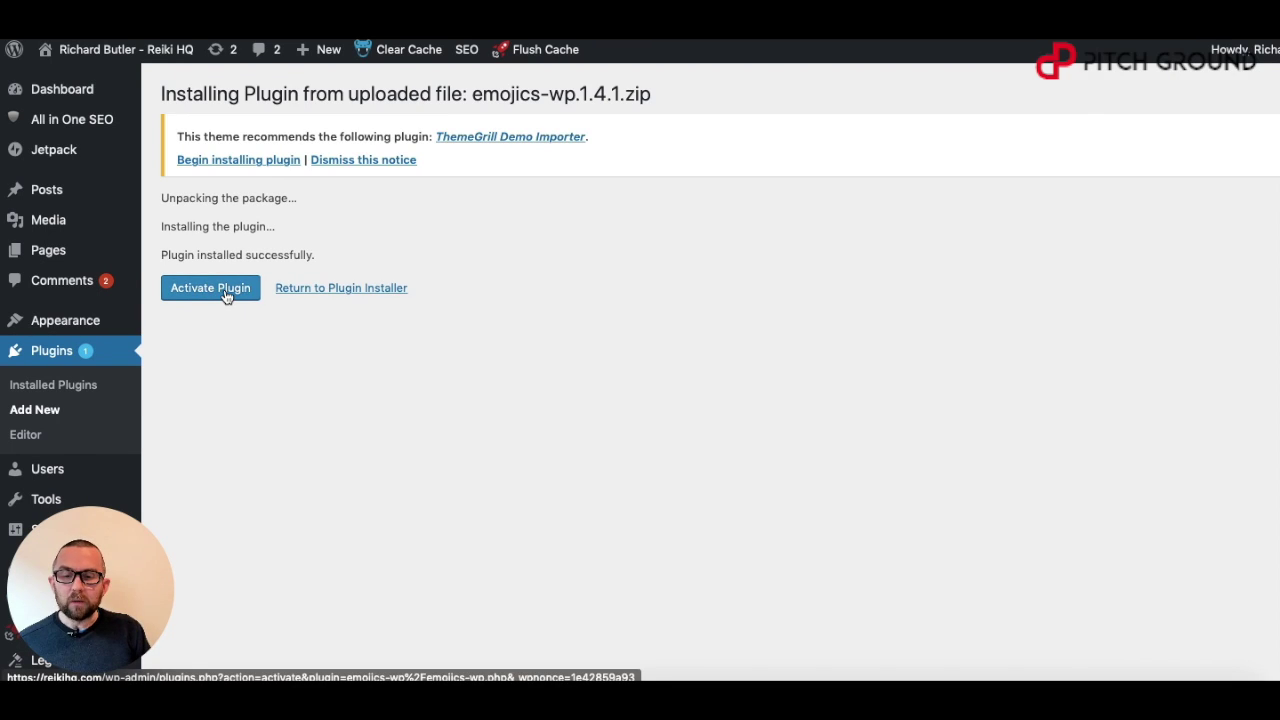
{"action": "left_click", "coordinate": [224, 289]}
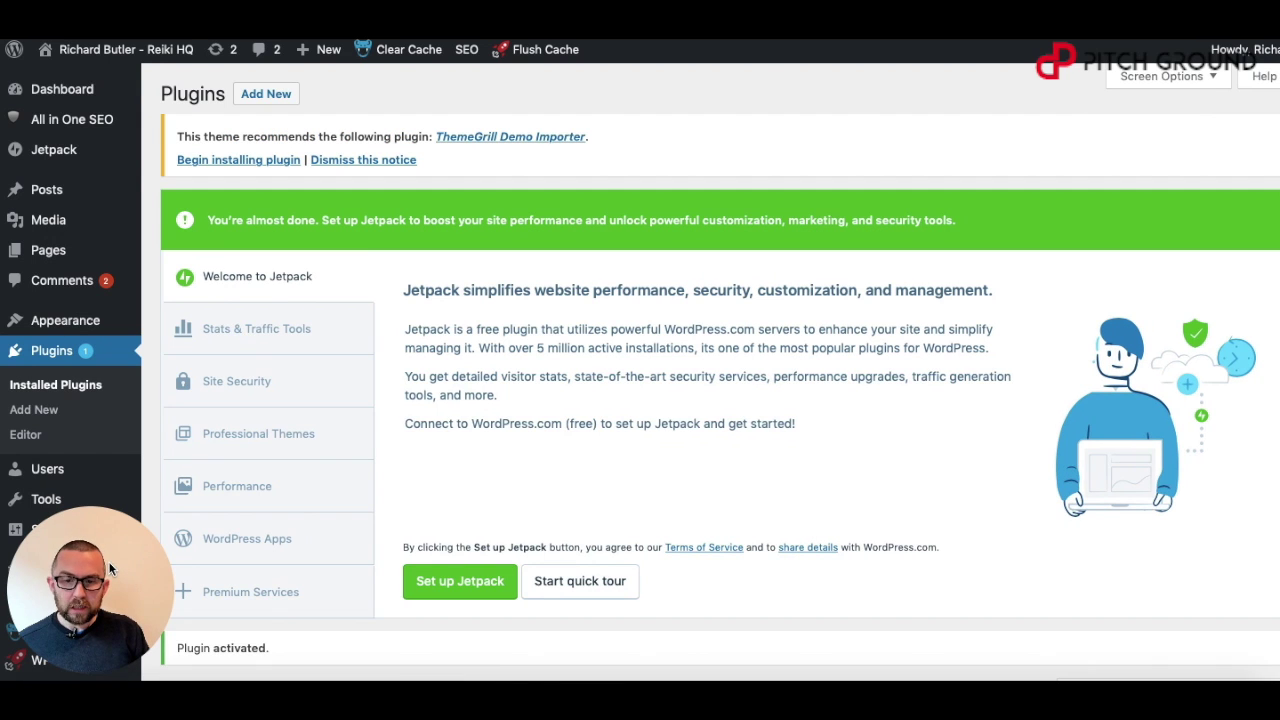
Open the Emojics plugin page in WordPress and switch from sign-up to the sign-in form for an existing account
{"action": "left_click_drag", "start_coordinate": [108, 568], "coordinate": [96, 168]}
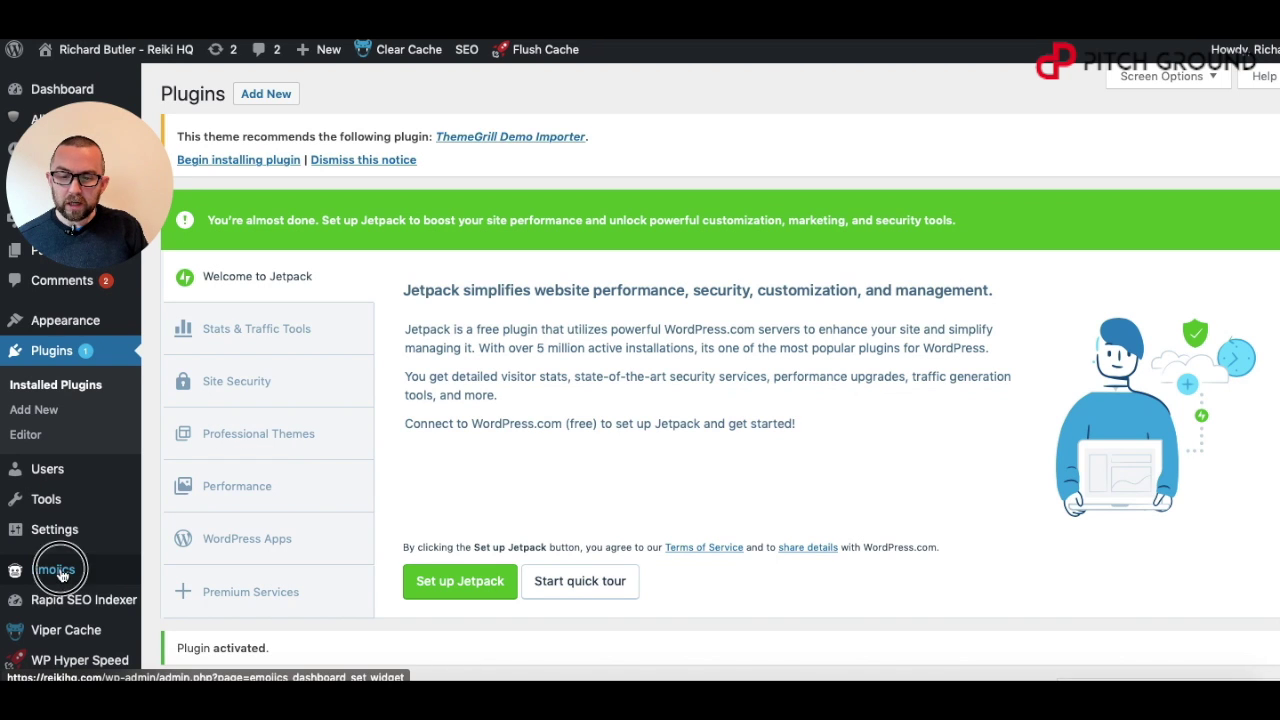
{"action": "left_click", "coordinate": [55, 570]}
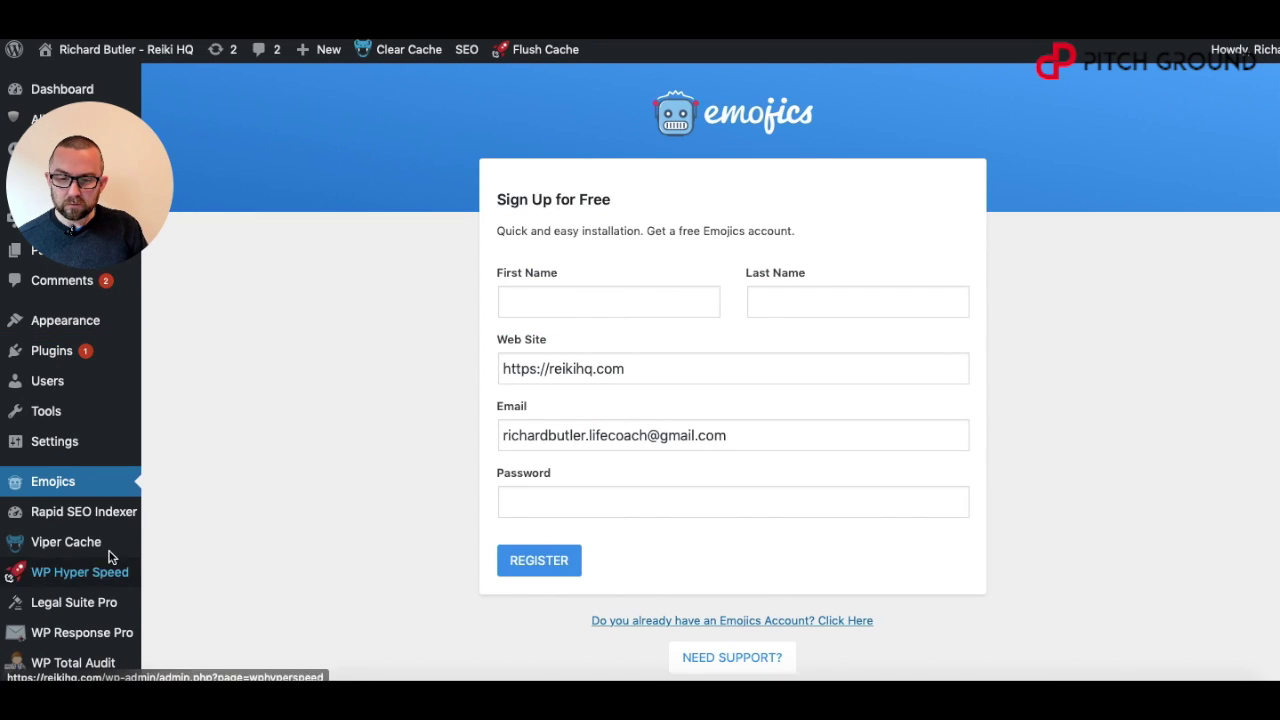
{"action": "scroll", "coordinate": [843, 429], "scroll_direction": "down", "scroll_amount": 1}
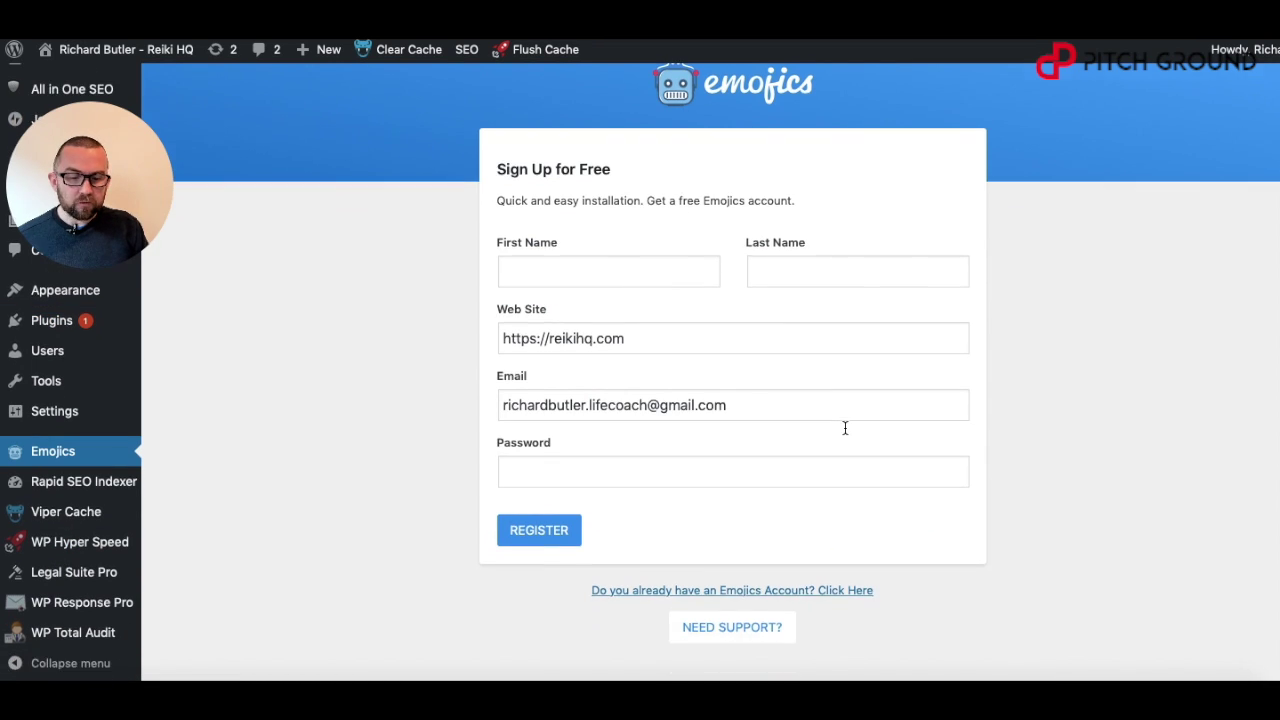
{"action": "left_click", "coordinate": [734, 593]}
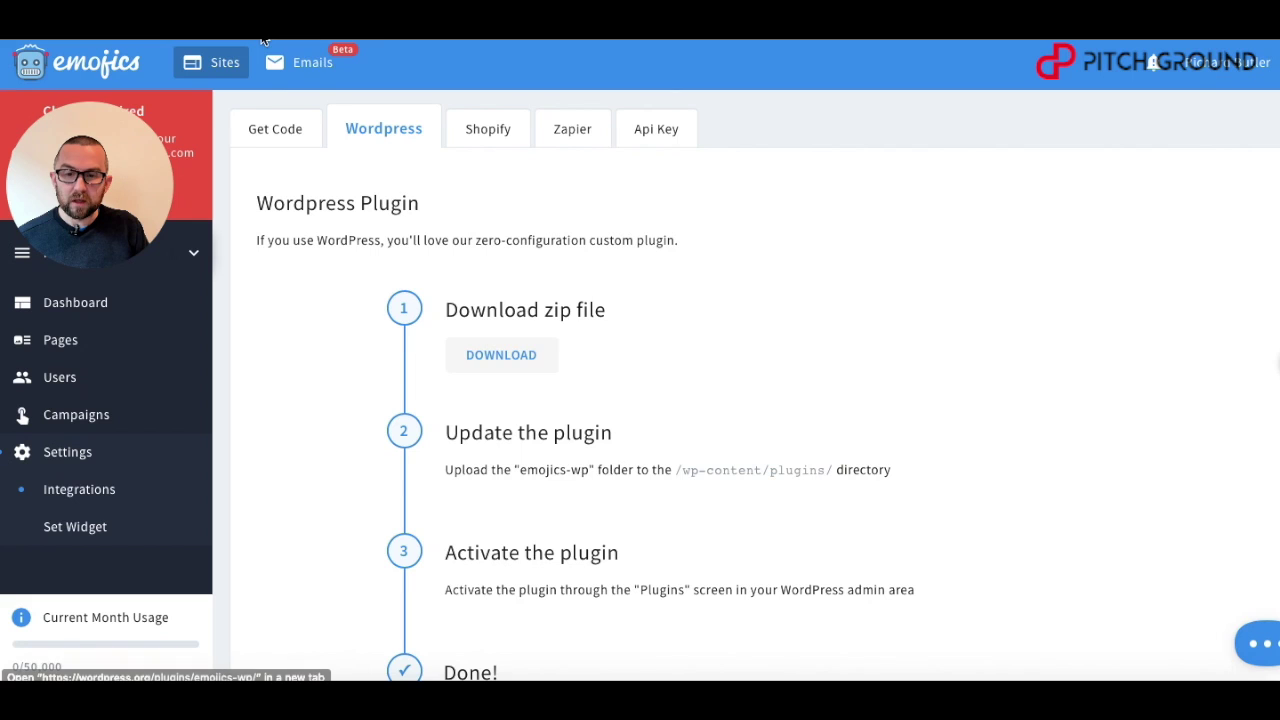
Return to the Emojics web app, generate an API key for reikihq.com and copy it
{"action": "left_click", "coordinate": [664, 129]}
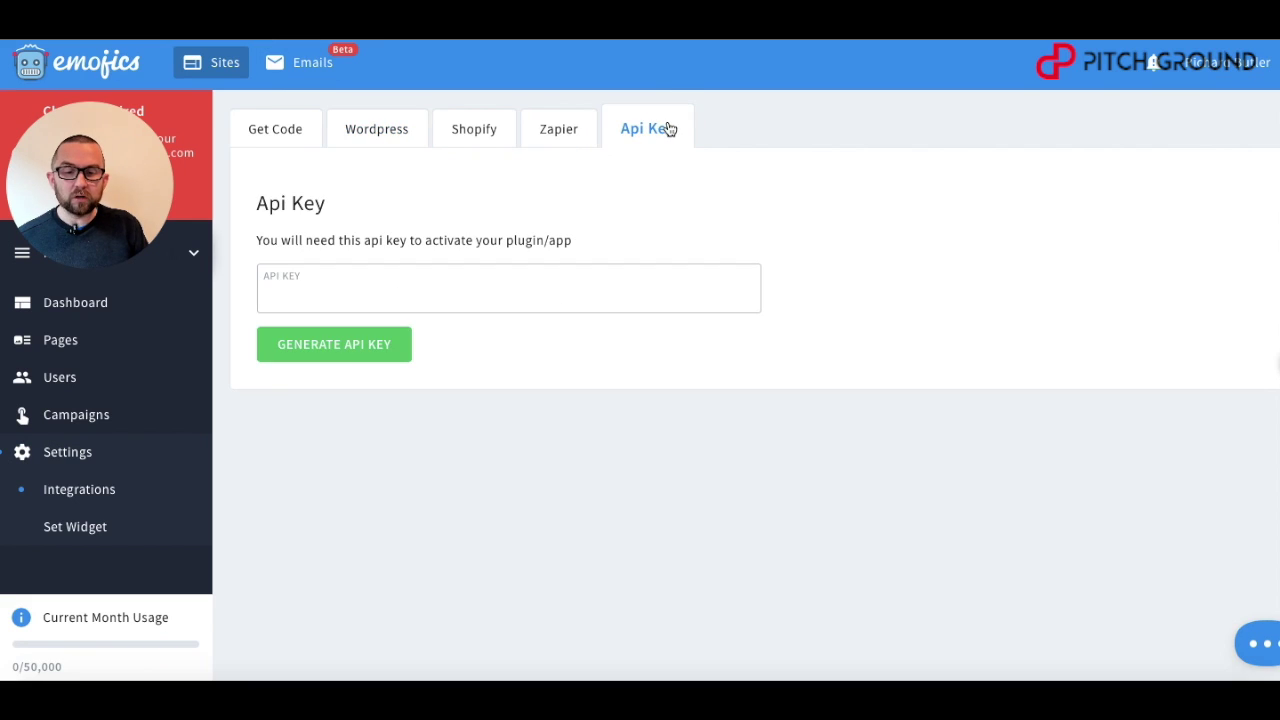
{"action": "left_click", "coordinate": [334, 344]}
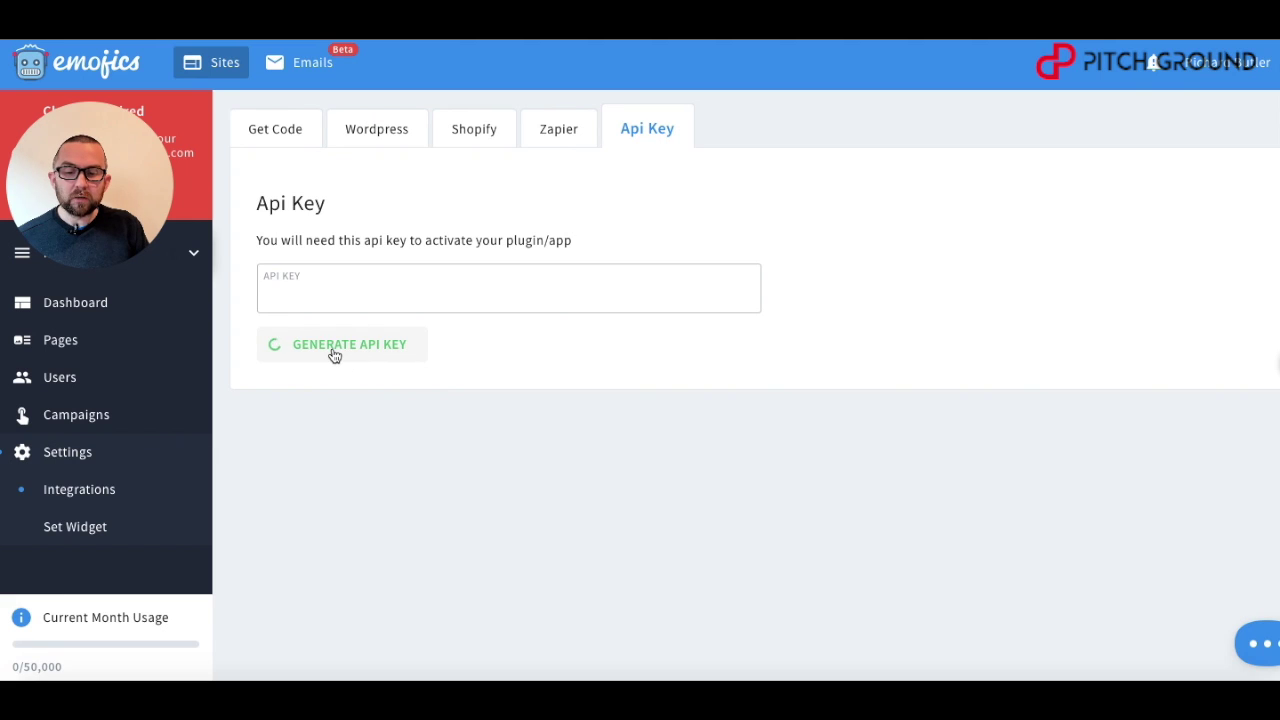
{"action": "left_click", "coordinate": [334, 350]}
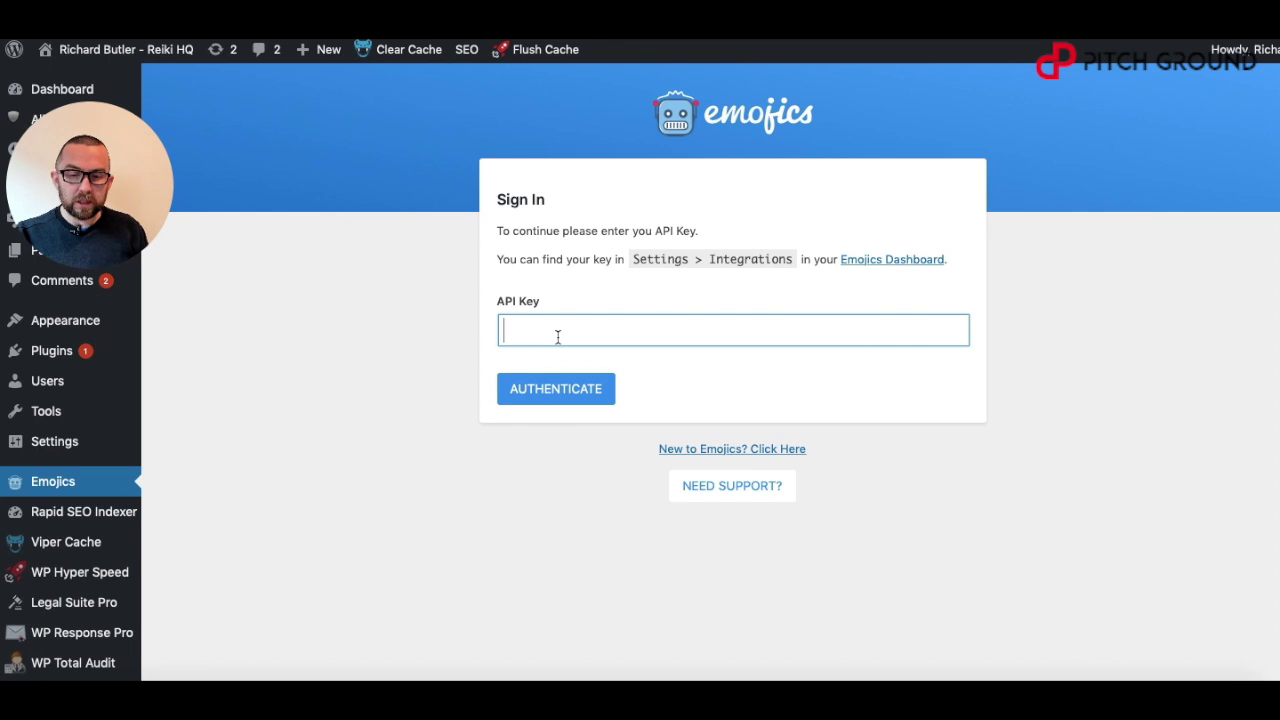
Paste the API key into the WordPress plugin's sign-in form, authenticate and dismiss the special deal offer
{"action": "key", "text": "super+v"}
{"action": "left_click", "coordinate": [588, 400]}
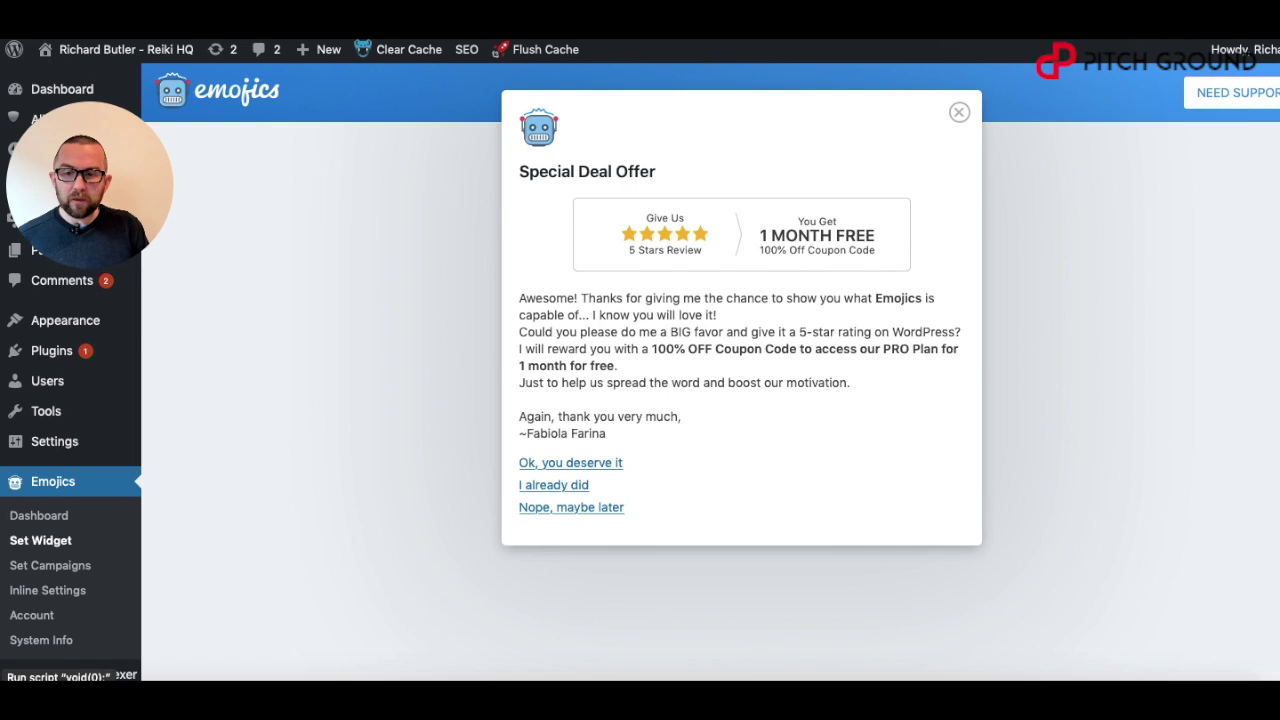
{"action": "left_click", "coordinate": [959, 112]}
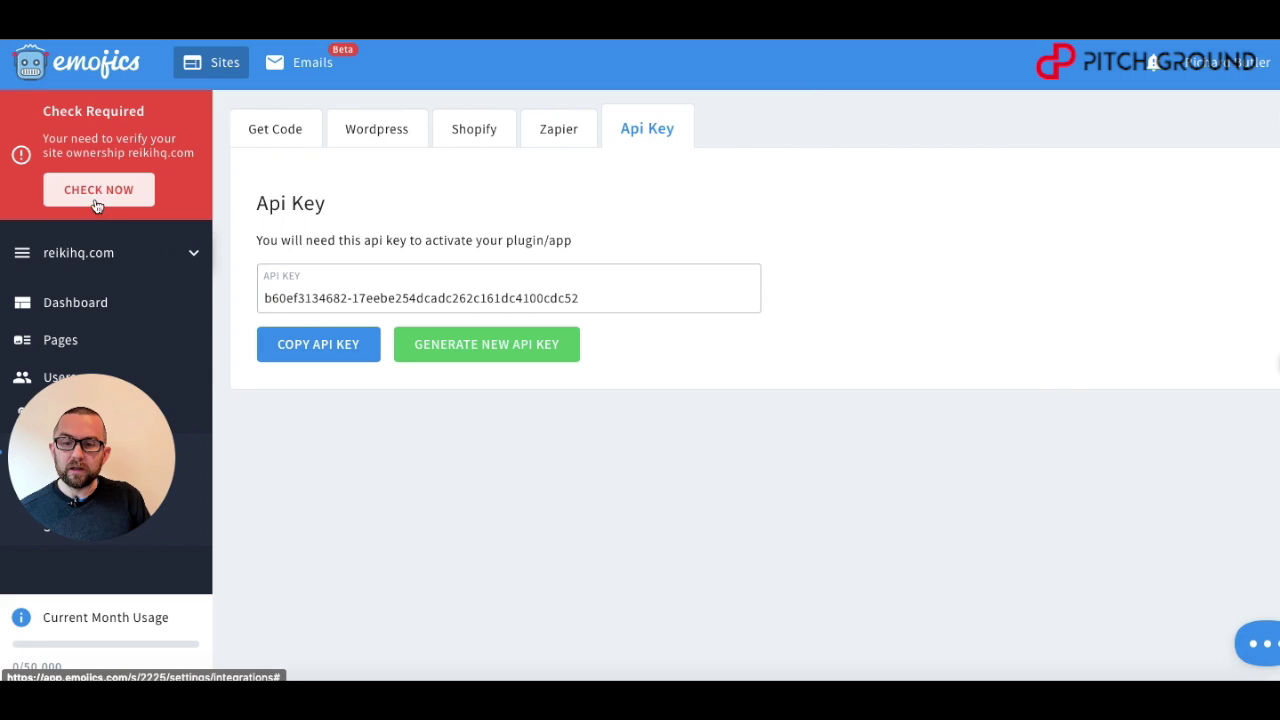
Try to verify the ownership of reikihq.com in the Emojics web app and close the check's result dialog
{"action": "left_click", "coordinate": [105, 195]}
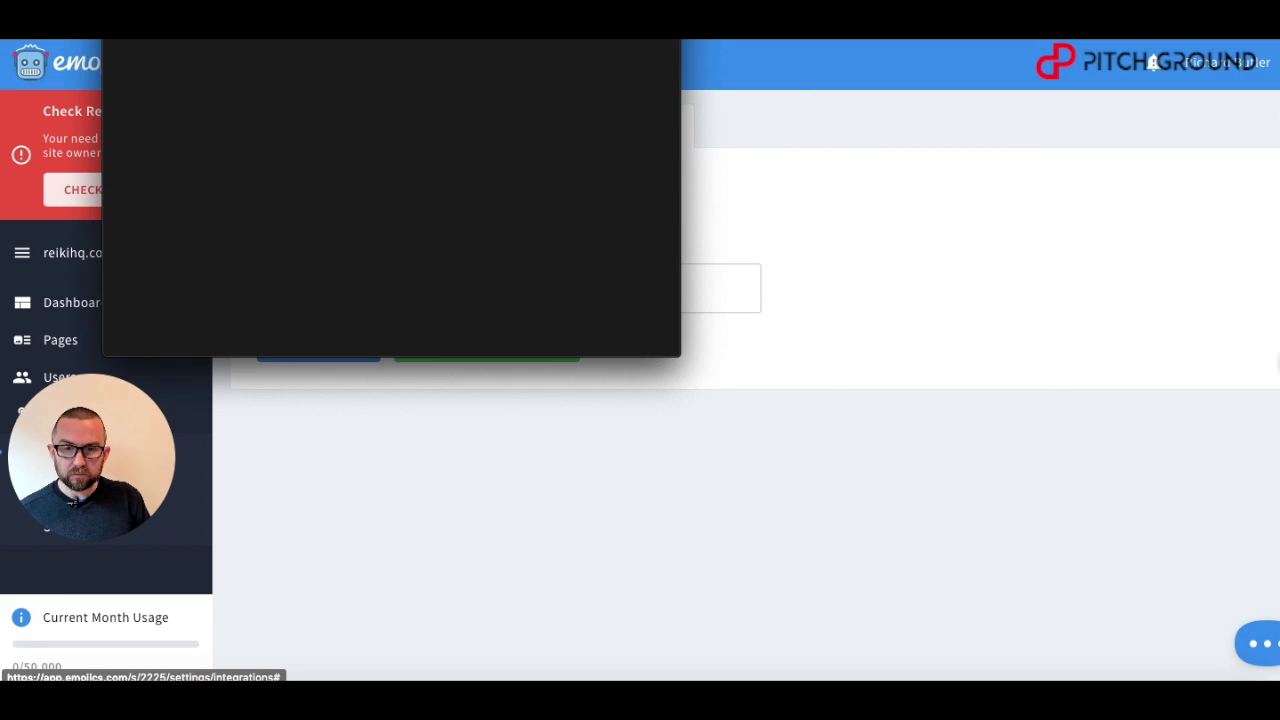
{"action": "left_click_drag", "start_coordinate": [501, 40], "coordinate": [598, 140]}
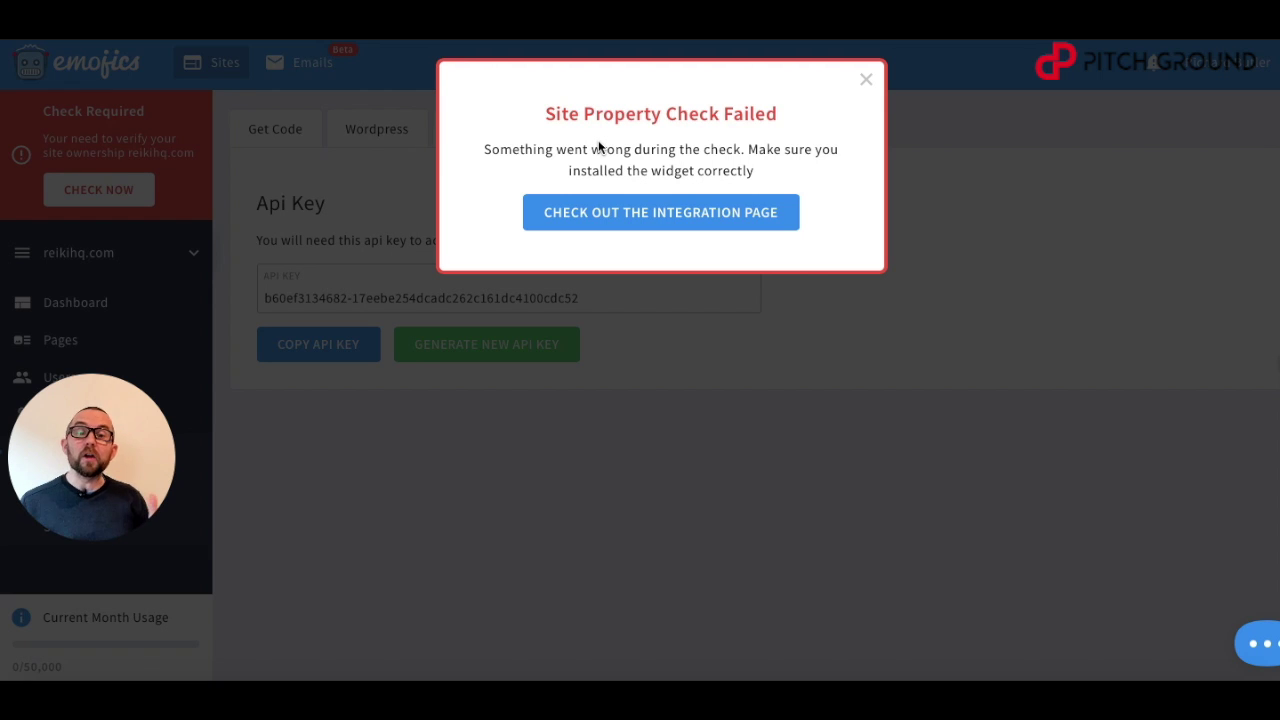
{"action": "left_click", "coordinate": [866, 79]}
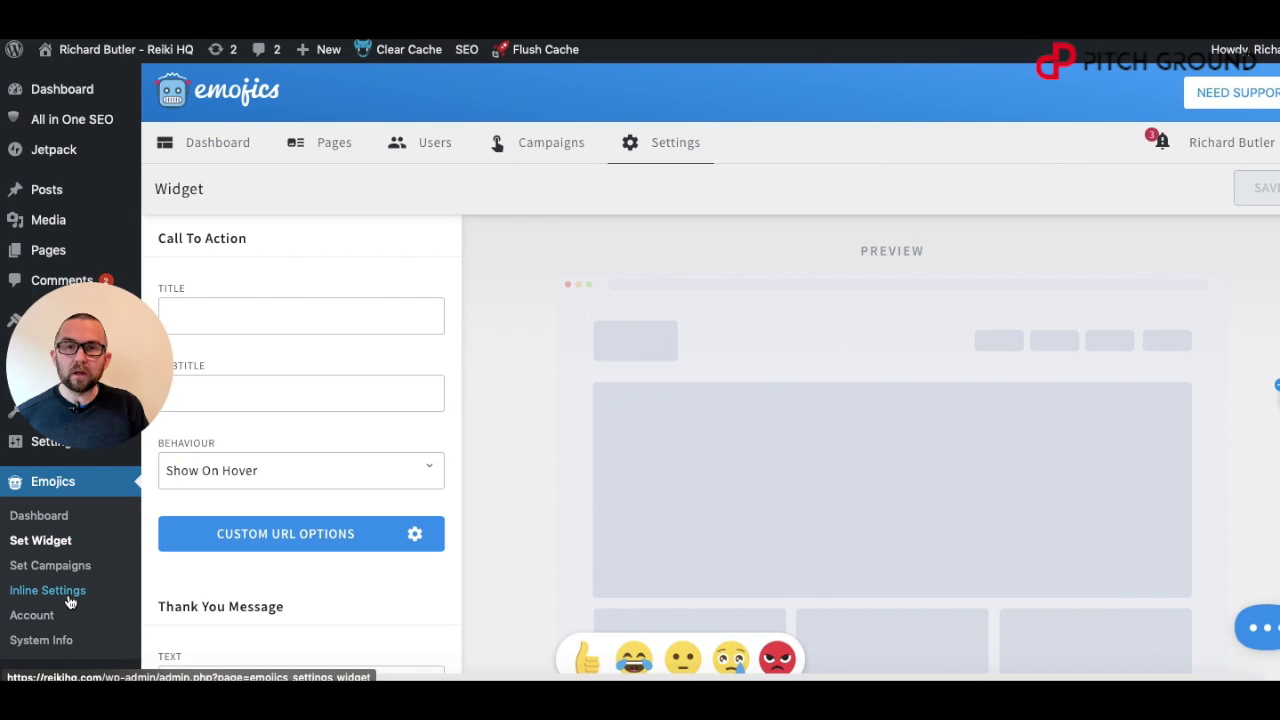
Open the Emojics plugin's inline settings in WordPress, enable Emojics for the home page and review the settings for the other page types
{"action": "left_click", "coordinate": [69, 598]}
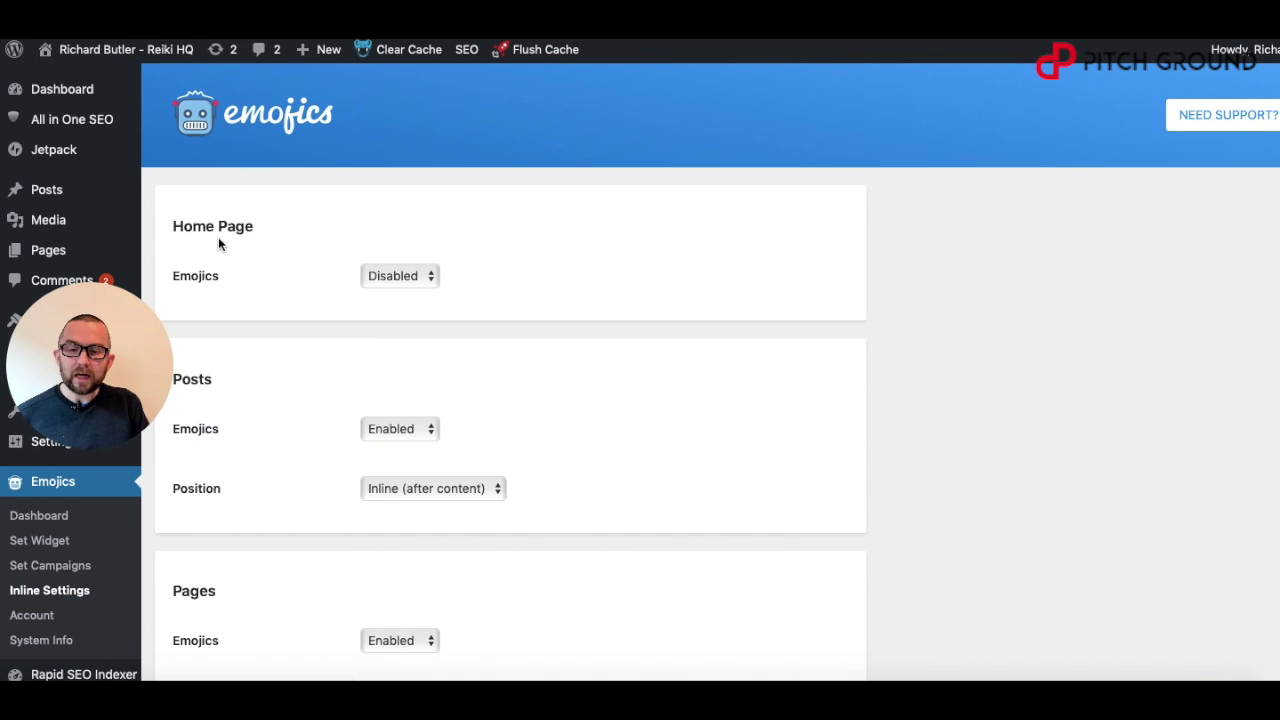
{"action": "left_click", "coordinate": [417, 274]}
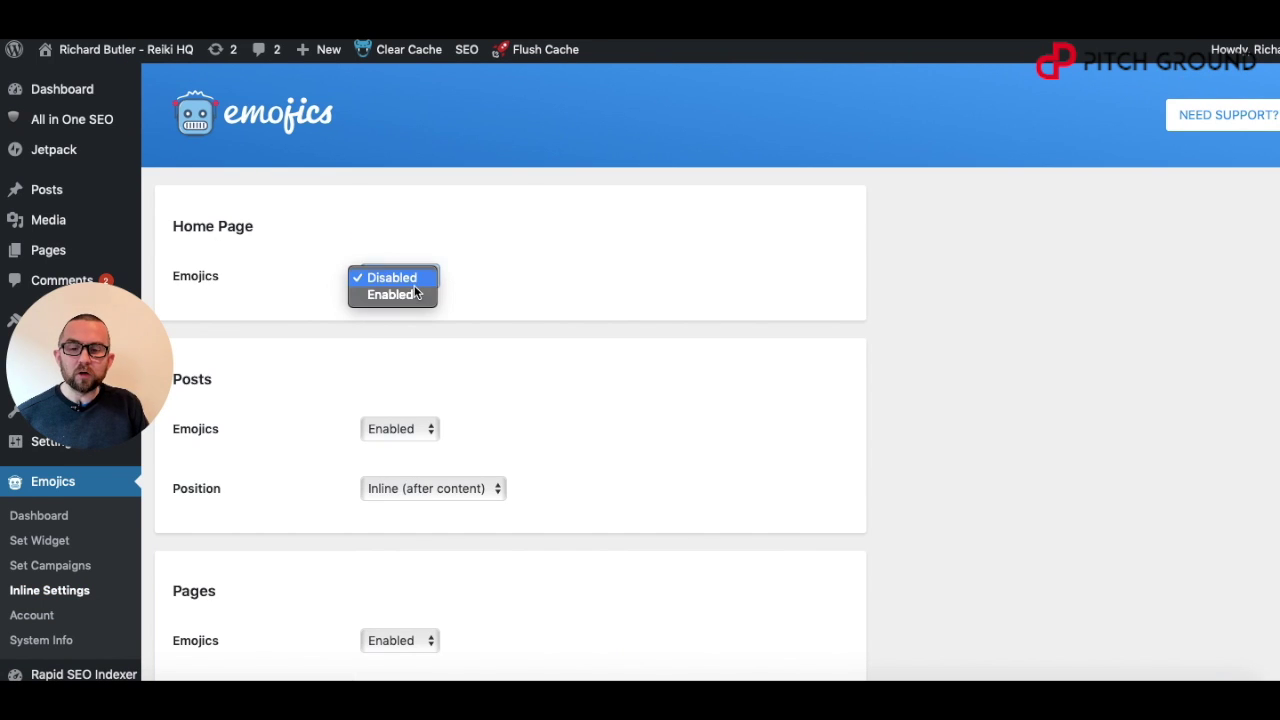
{"action": "left_click", "coordinate": [411, 290]}
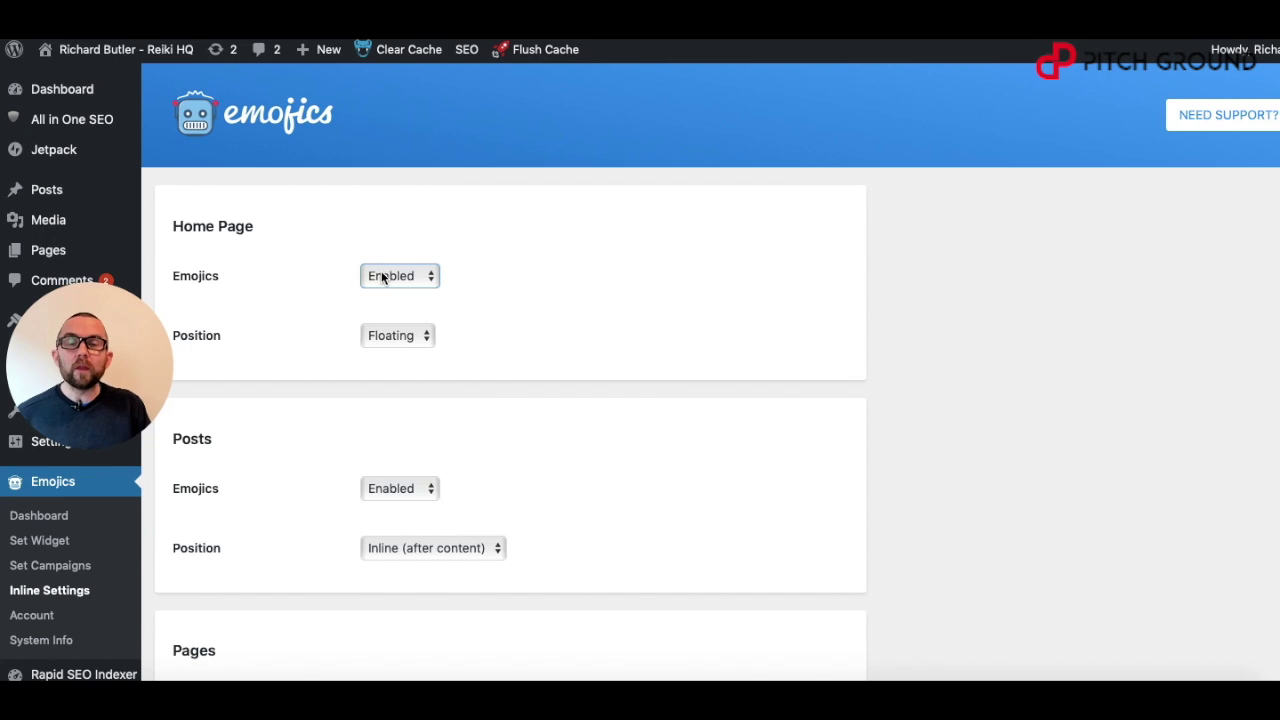
{"action": "scroll", "coordinate": [661, 378], "scroll_direction": "down", "scroll_amount": 10}
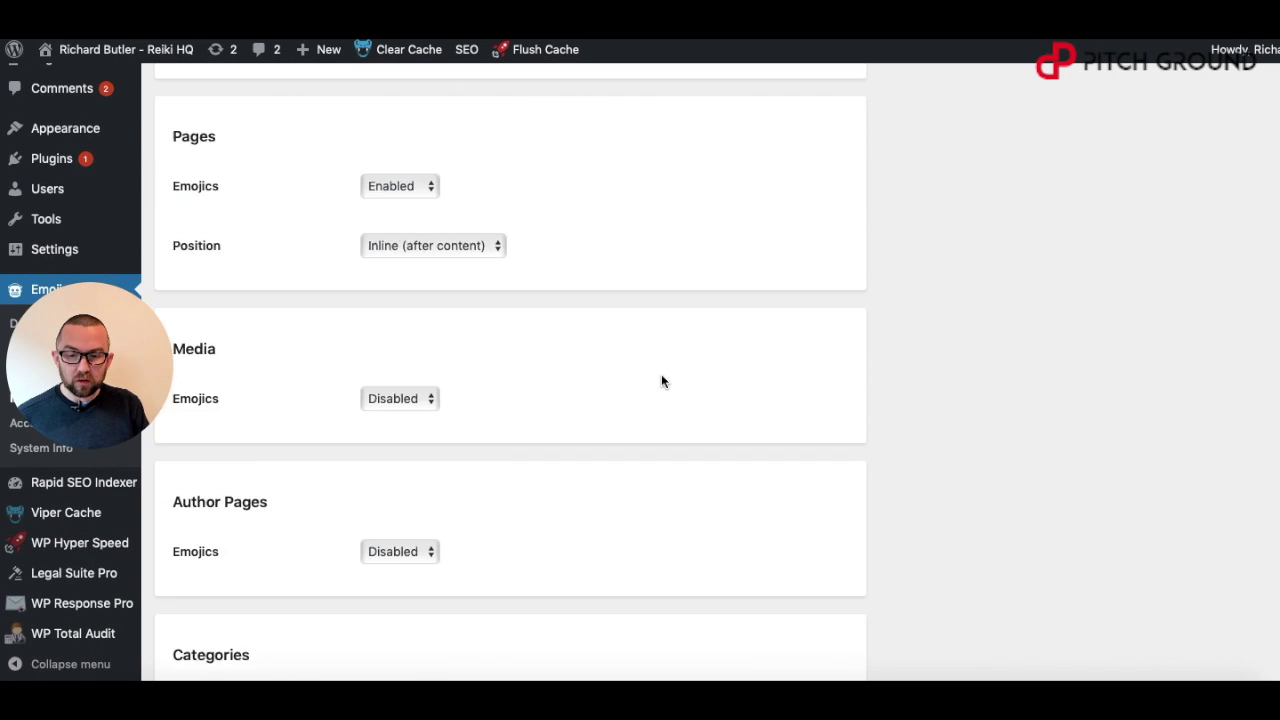
{"action": "scroll", "coordinate": [661, 380], "scroll_direction": "down", "scroll_amount": 3}
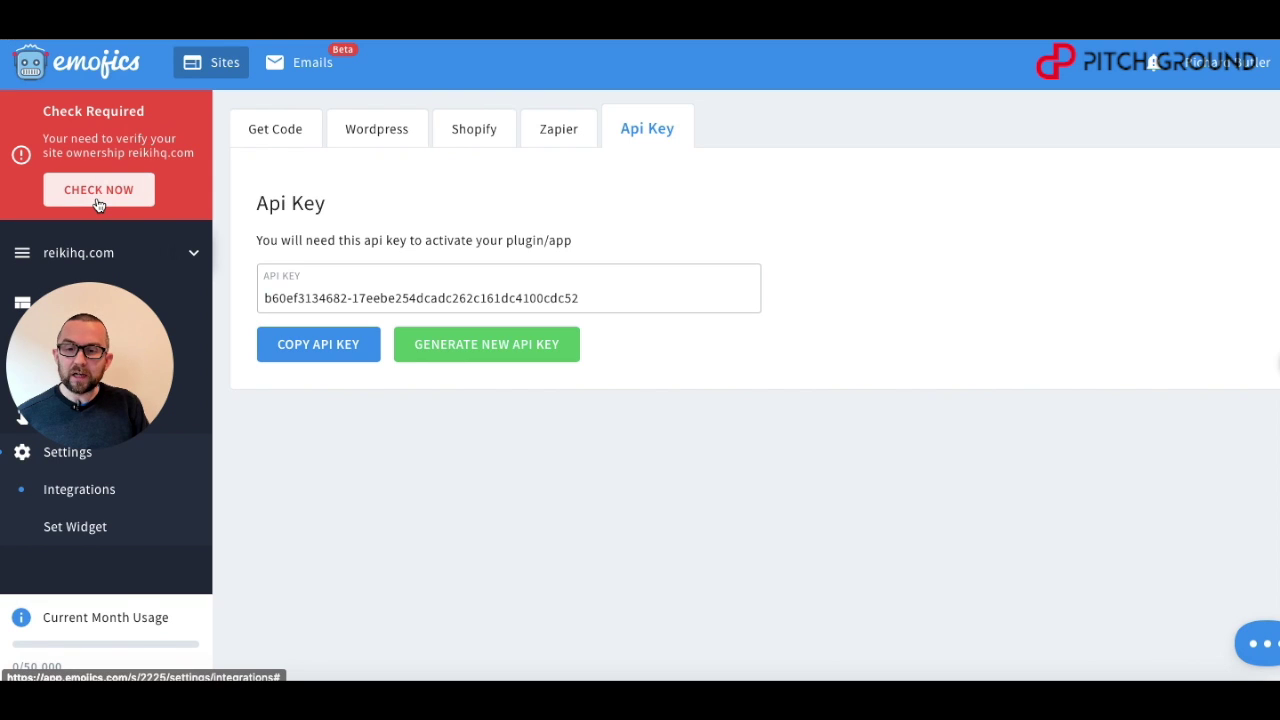
Return to the Emojics web app, run the ownership check for reikihq.com again and close its result dialog
{"action": "left_click", "coordinate": [98, 190]}
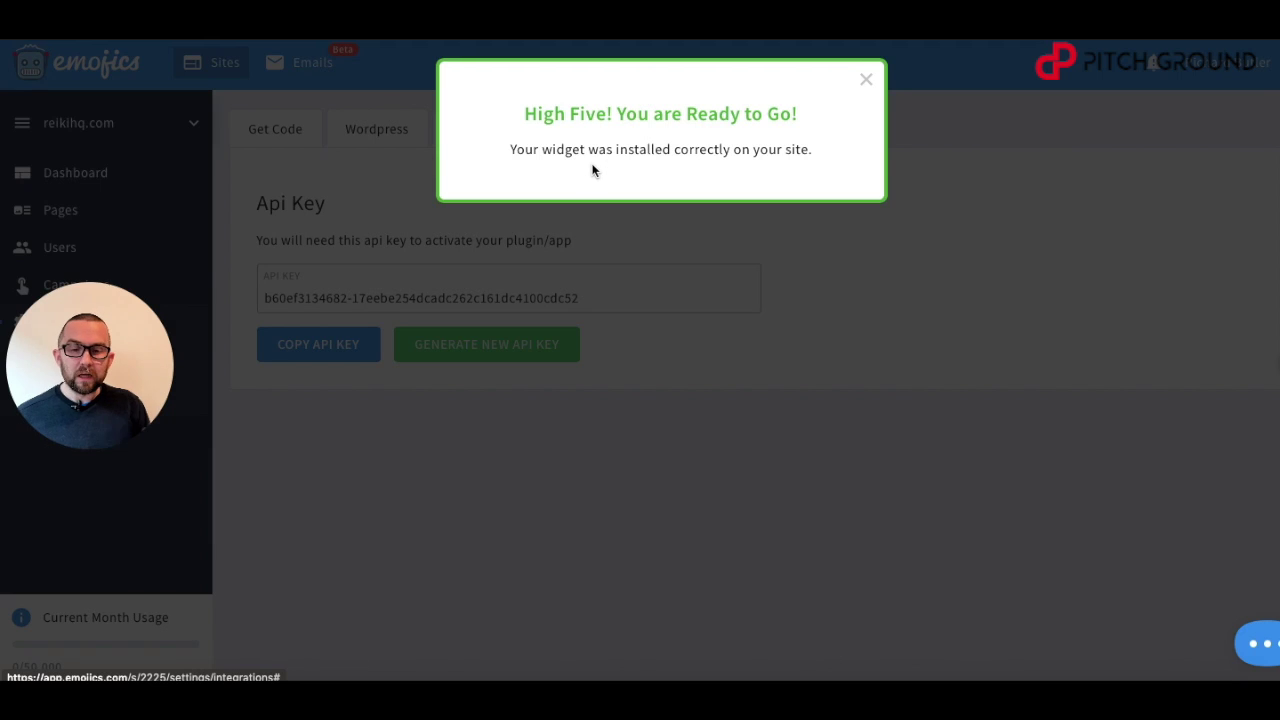
{"action": "left_click", "coordinate": [866, 79]}
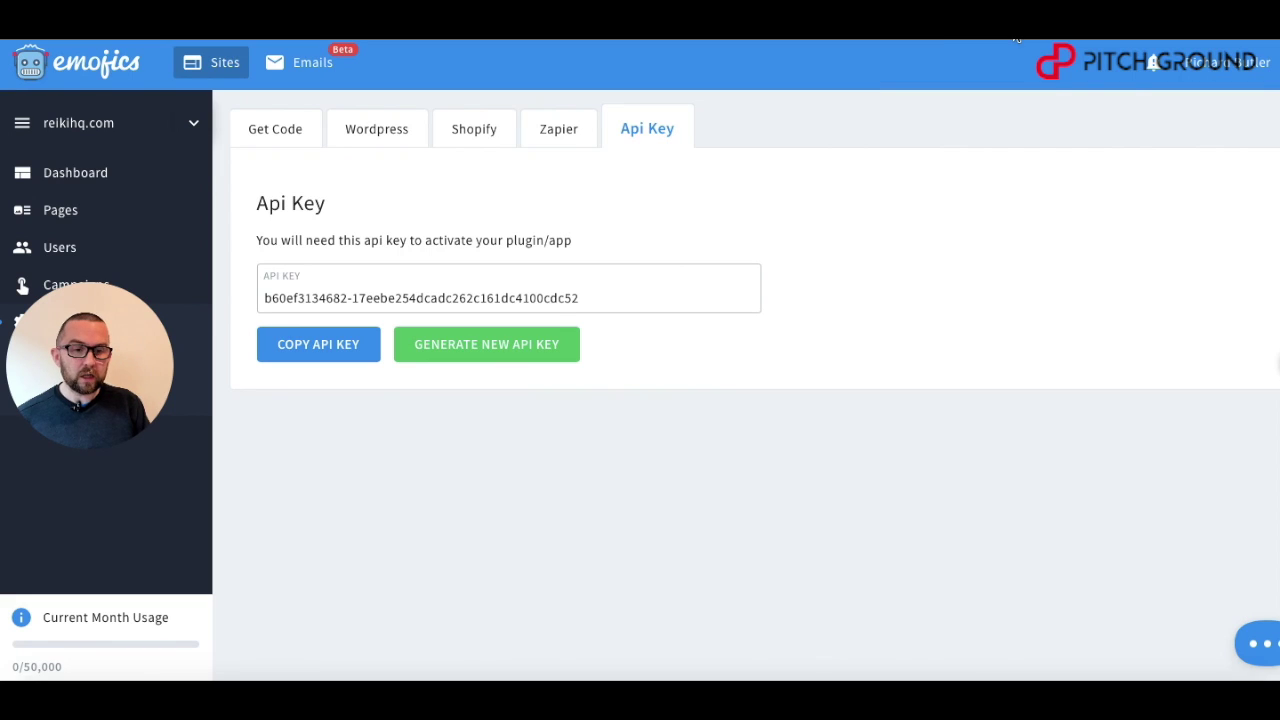